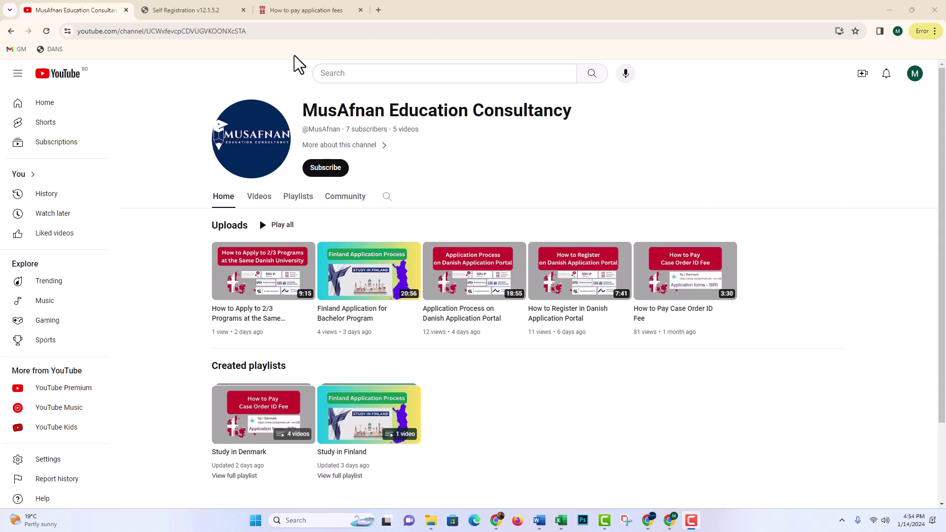
# Log in to the Danish application portal as a self-registered user with the saved credentials
pyautogui.click(185, 14)
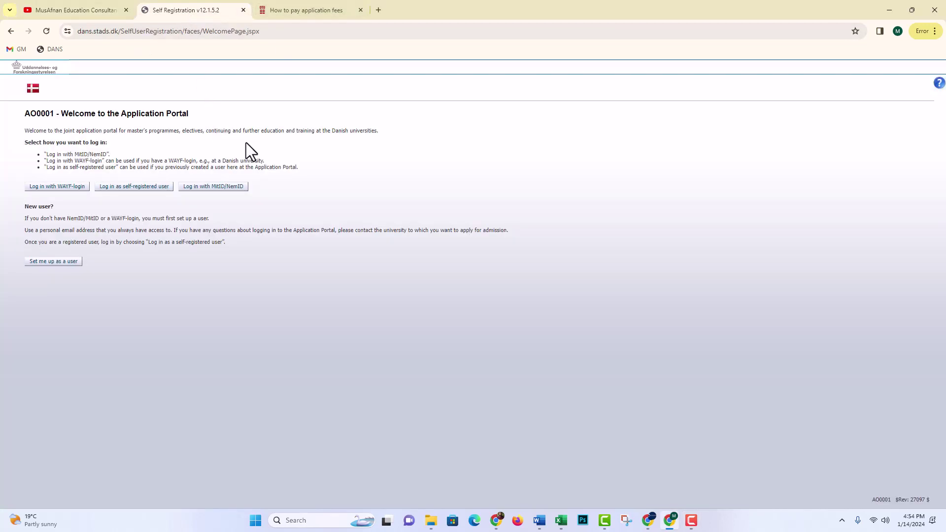
pyautogui.click(135, 185)
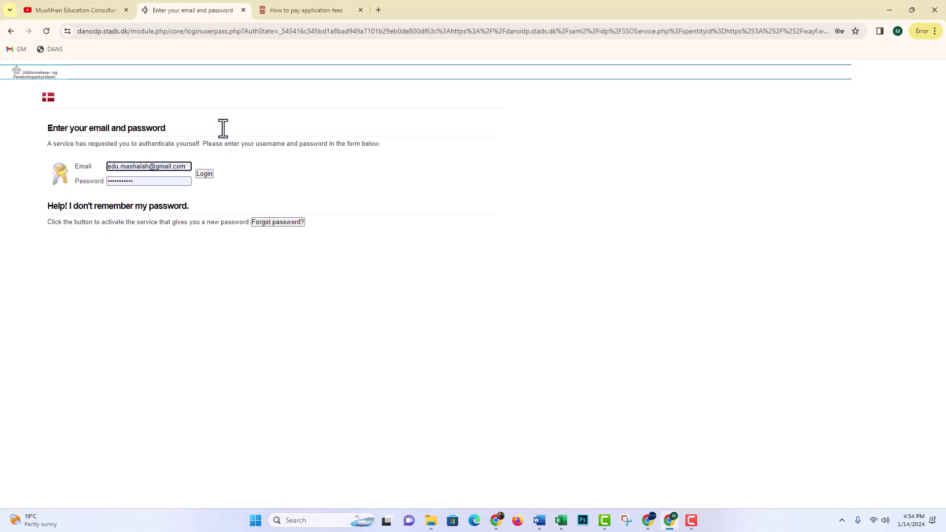
pyautogui.click(206, 173)
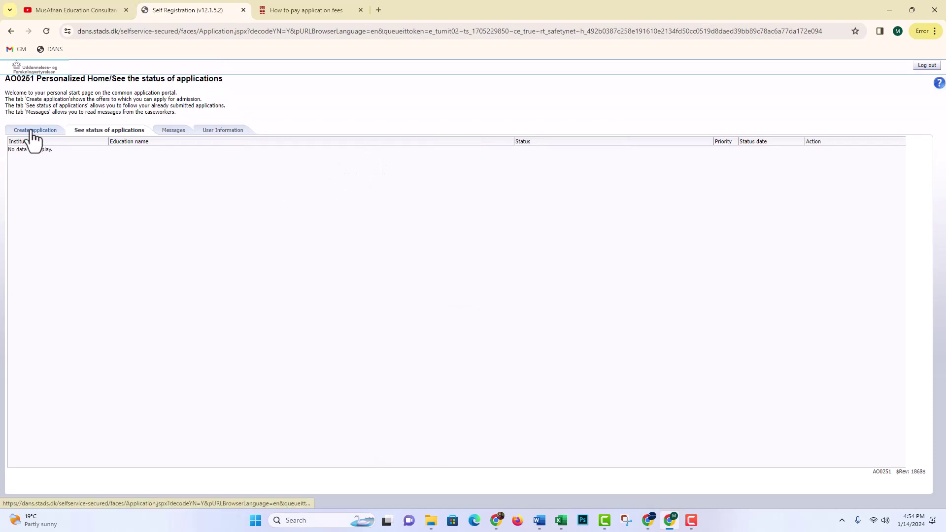
# Start a new application and list the Master programmes offered by the Technical University of Denmark
pyautogui.click(32, 132)
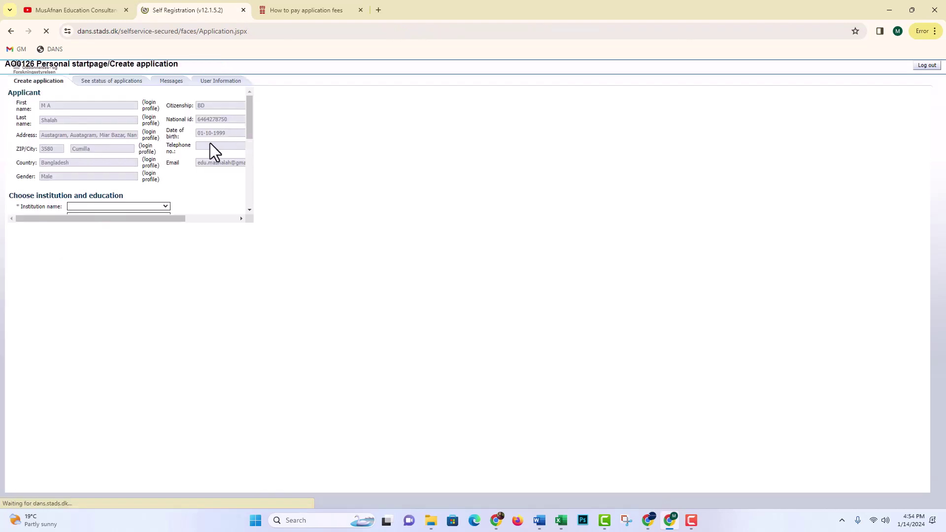
pyautogui.scroll(-3, 212, 180)
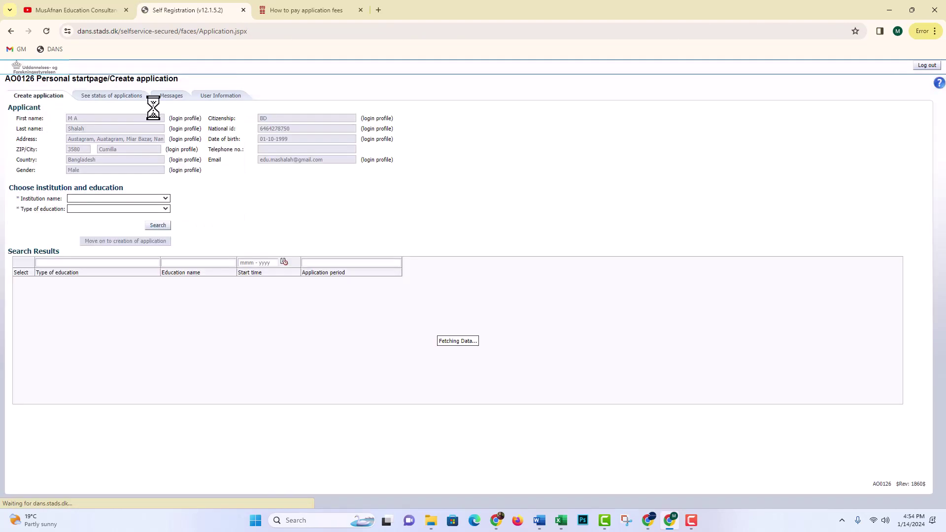
pyautogui.click(161, 198)
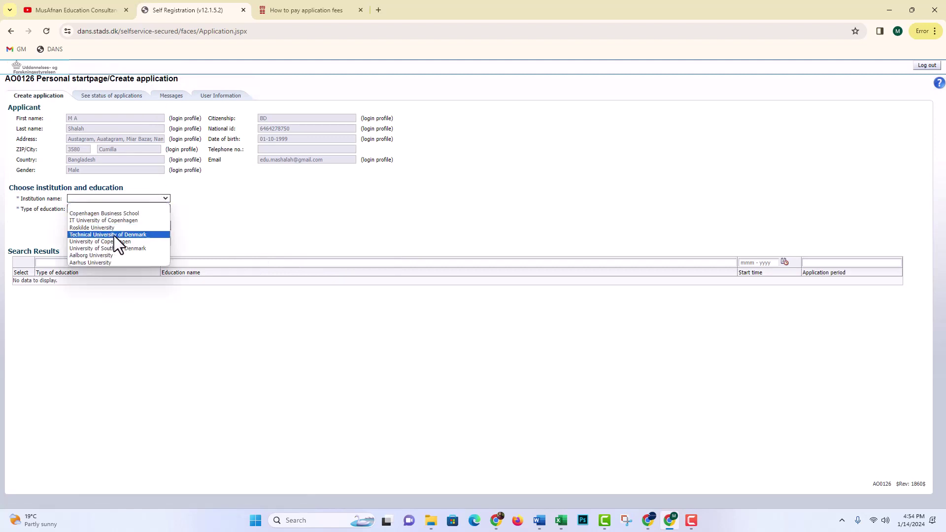
pyautogui.click(114, 236)
pyautogui.click(163, 209)
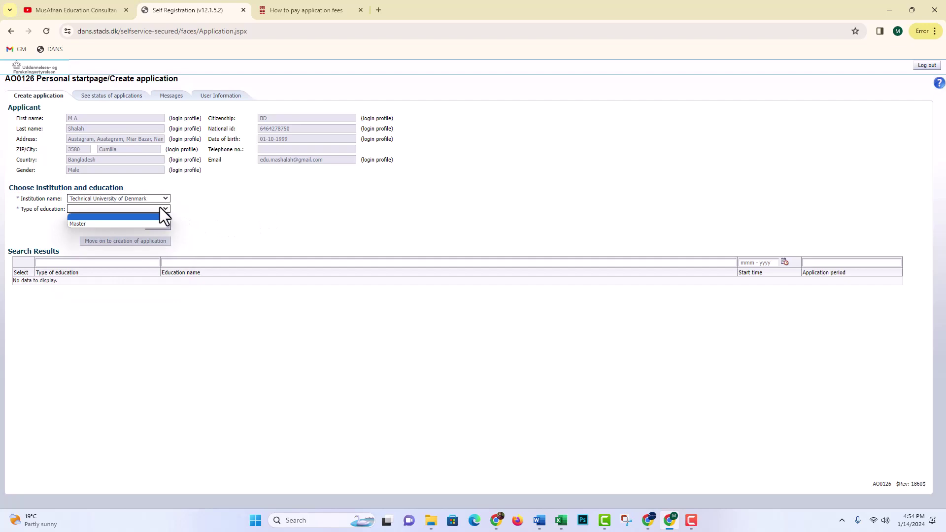
pyautogui.click(83, 224)
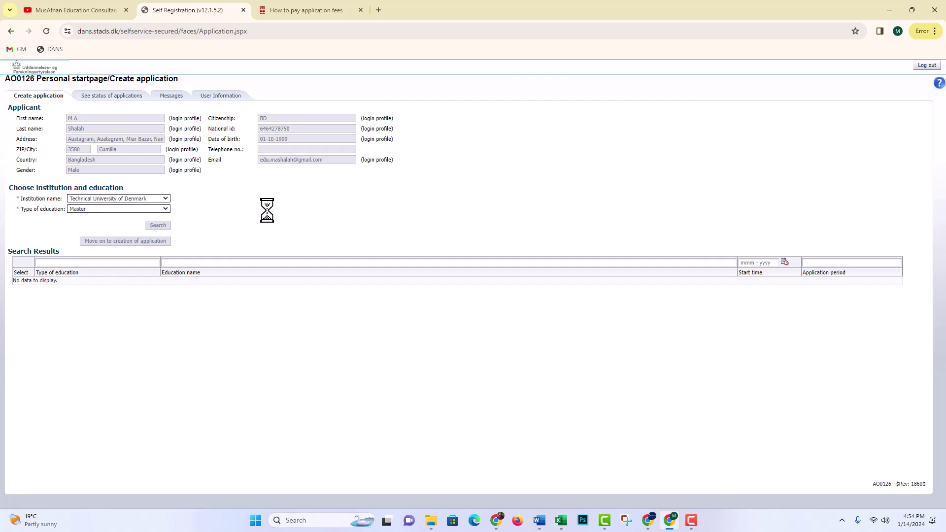
# Select MSc in Computer Science and Engineering (semester start 1st September 2024) and proceed past the nationality page to the application form
pyautogui.scroll(-3, 195, 325)
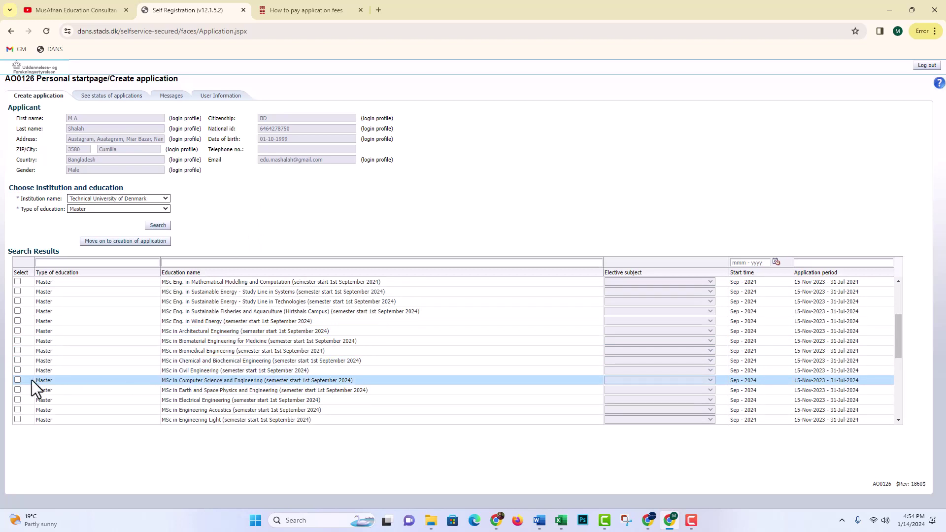
pyautogui.click(18, 379)
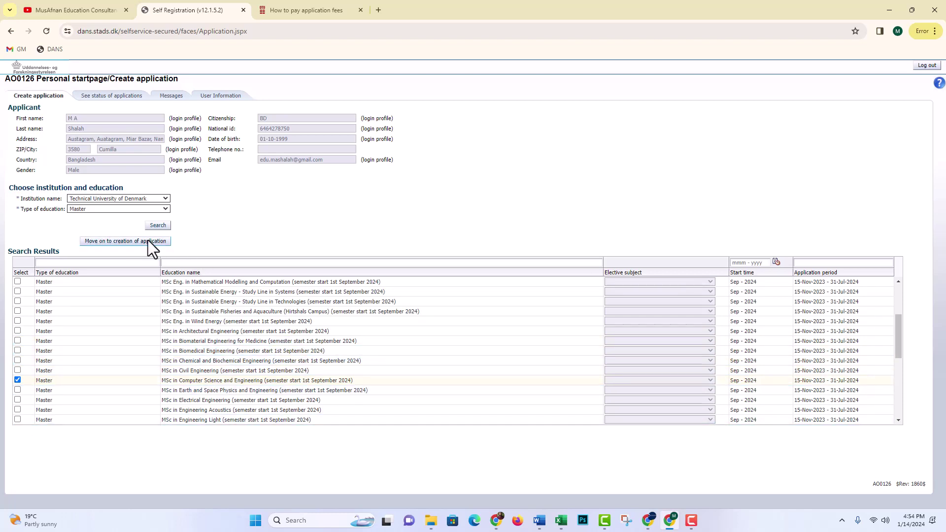
pyautogui.click(136, 244)
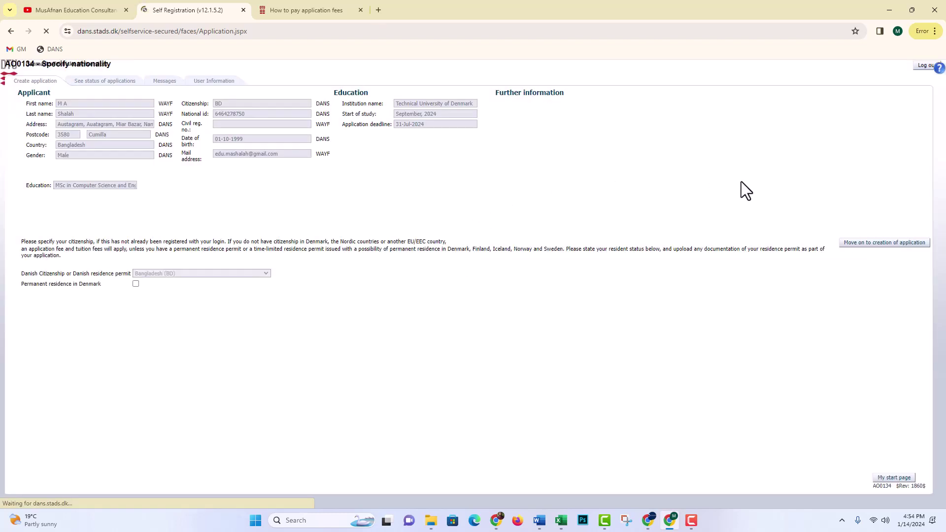
pyautogui.click(868, 269)
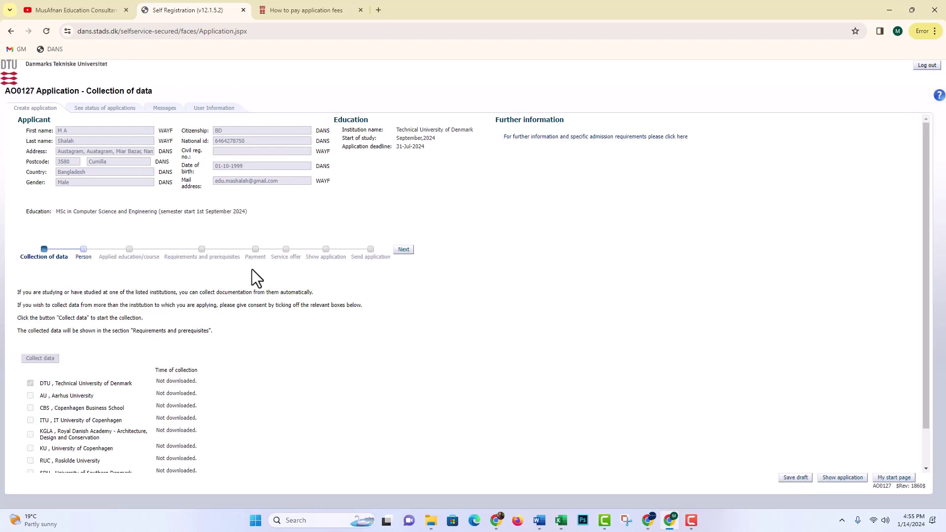
# In the Person section, fill in the emergency contact's name and mobile number on separate lines, copied from the Word notes
pyautogui.click(83, 249)
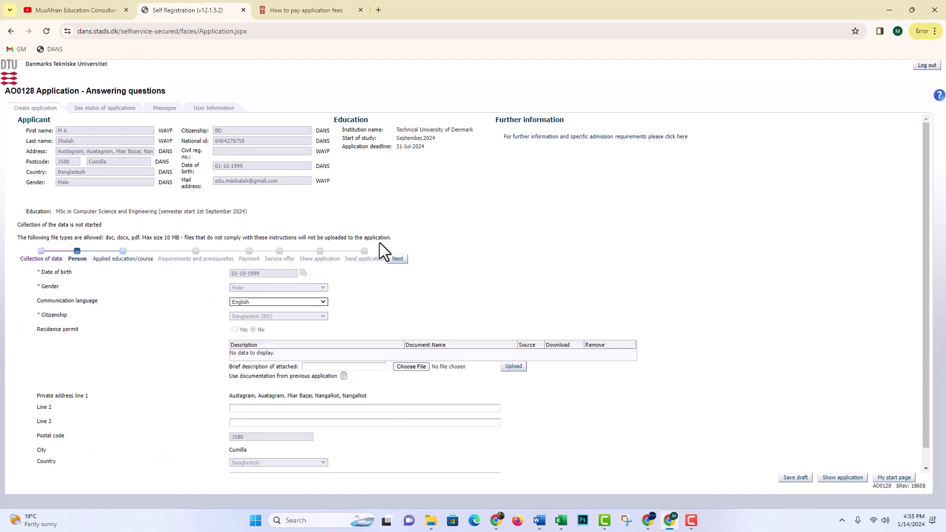
pyautogui.scroll(-1, 379, 243)
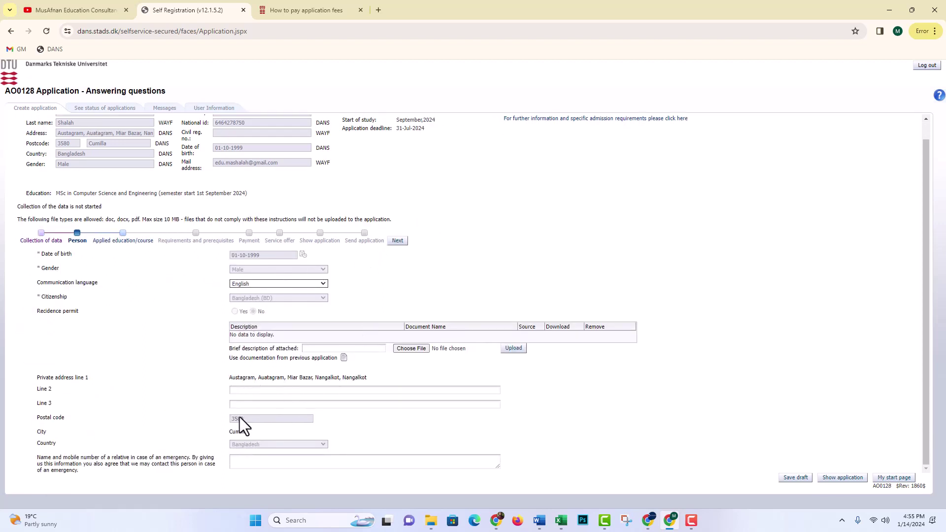
pyautogui.click(261, 460)
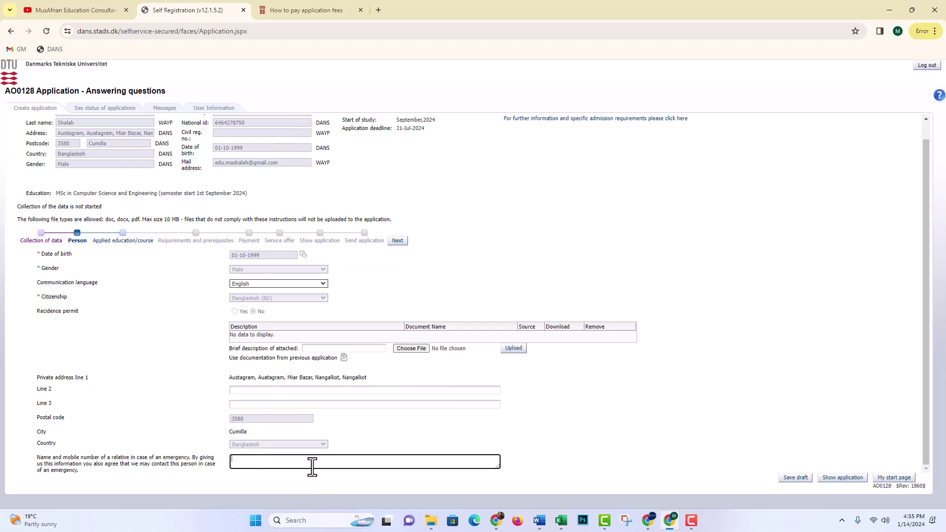
pyautogui.write('M')
pyautogui.click(539, 521)
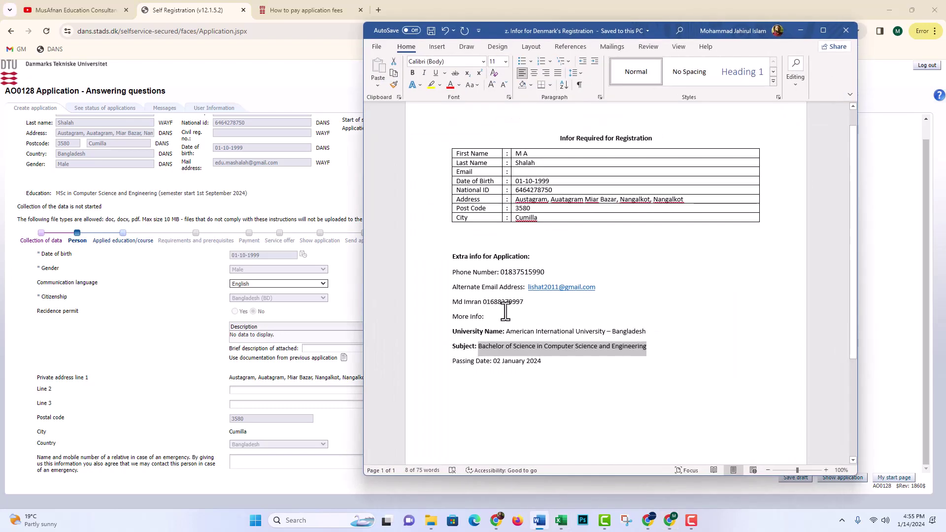
pyautogui.click(525, 303)
pyautogui.moveTo(520, 304); pyautogui.dragTo(453, 303)
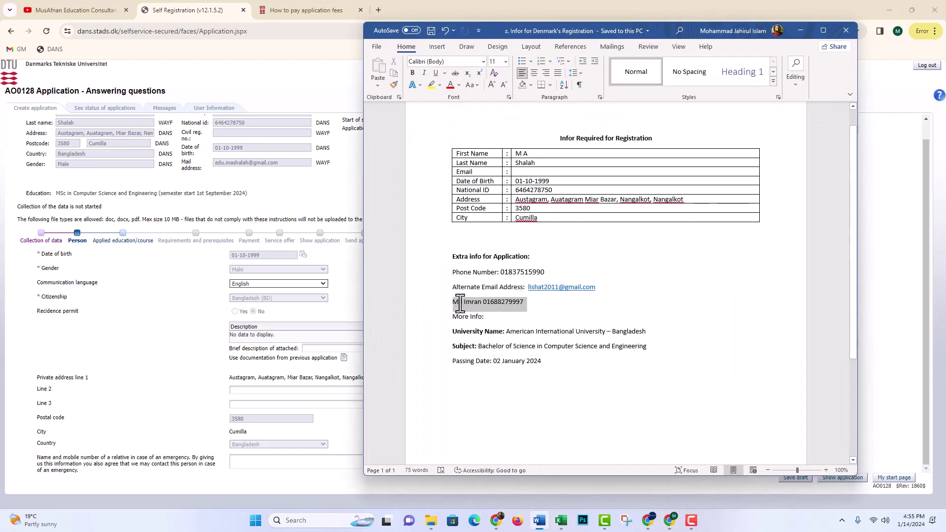
pyautogui.hotkey('ctrl', 'c')
pyautogui.click(261, 463)
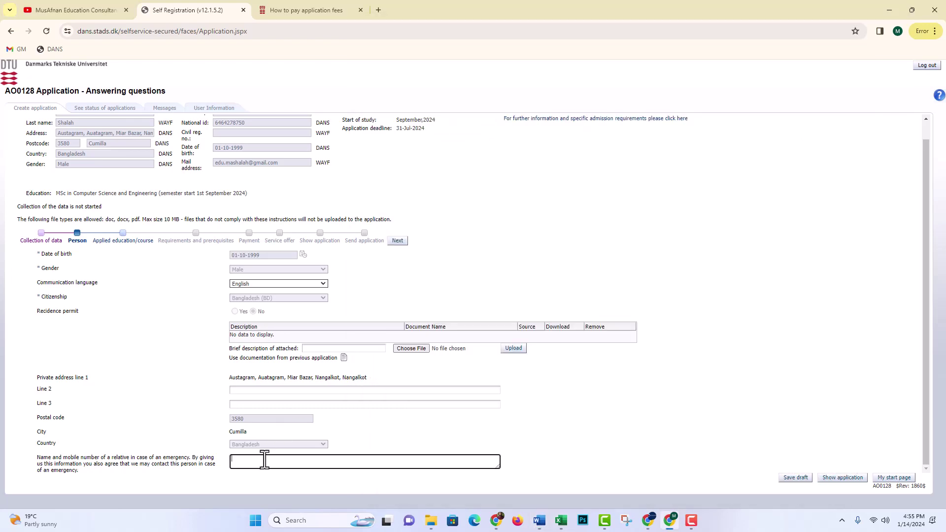
pyautogui.hotkey('ctrl', 'v')
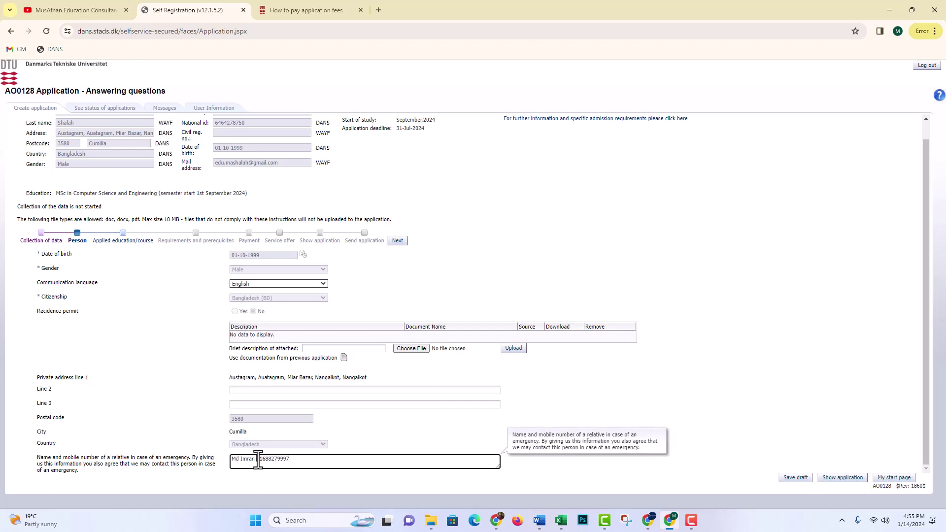
pyautogui.press('Return')
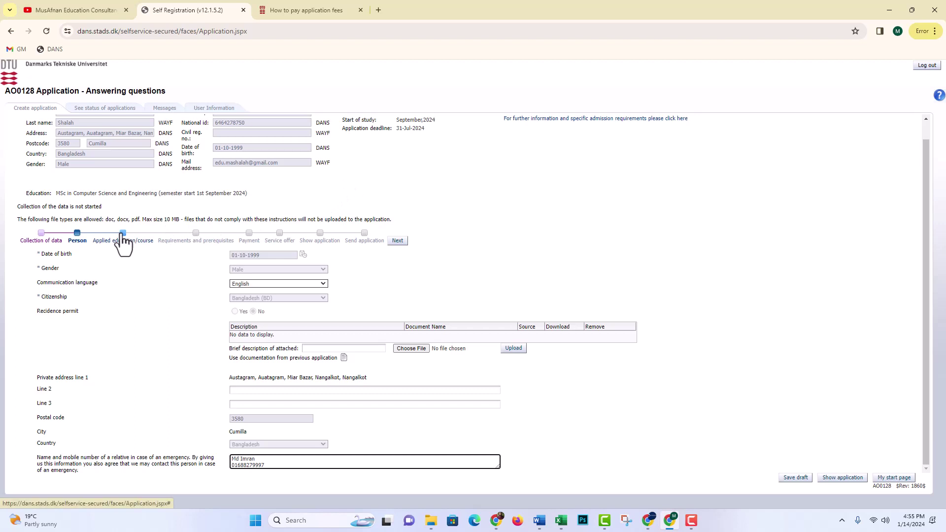
# In the Applied education/course section, answer No for both the previous DTU student number and the honours programme
pyautogui.click(397, 240)
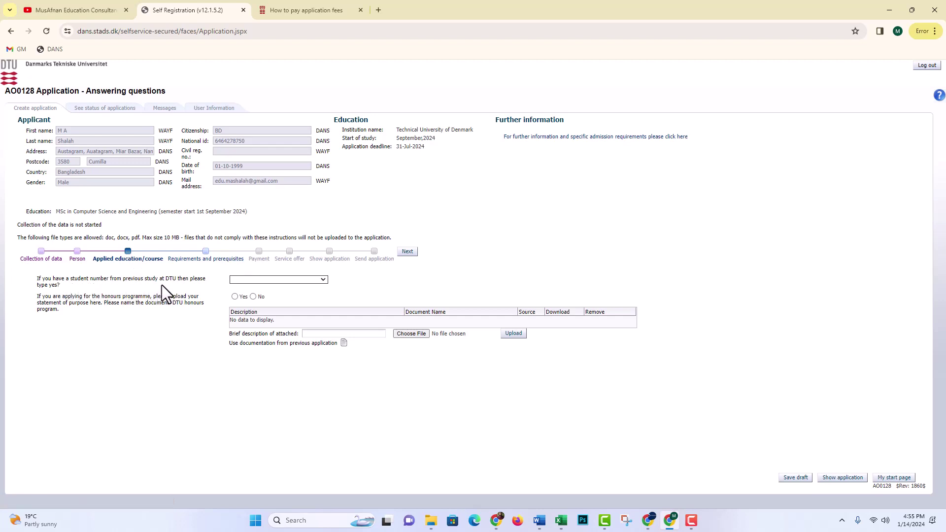
pyautogui.click(296, 281)
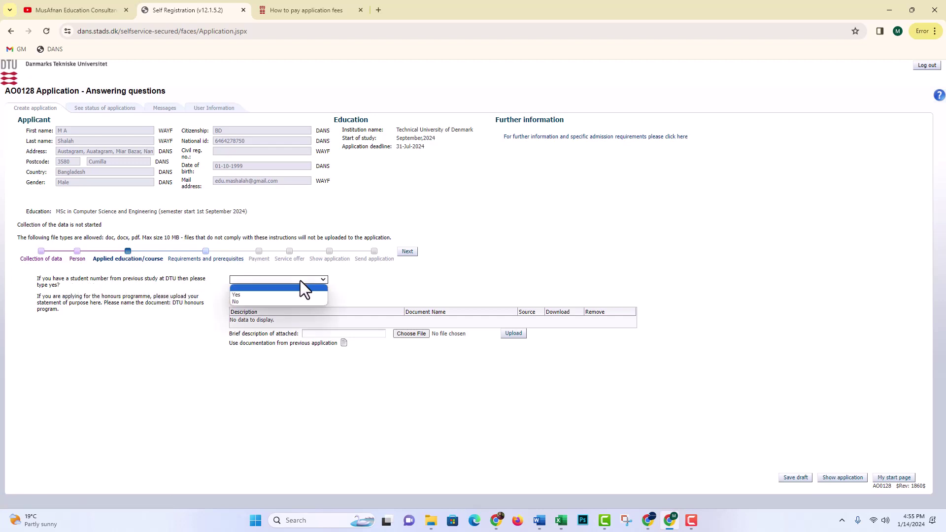
pyautogui.click(259, 301)
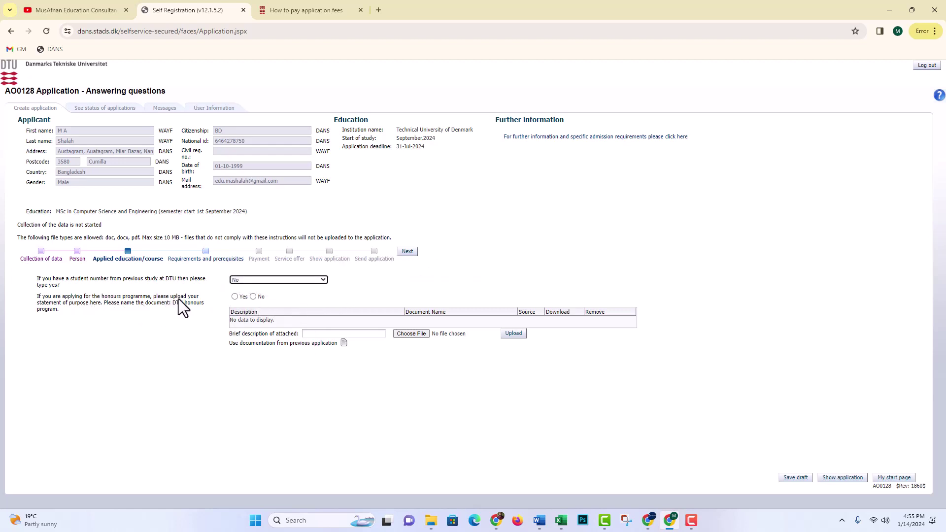
pyautogui.click(254, 297)
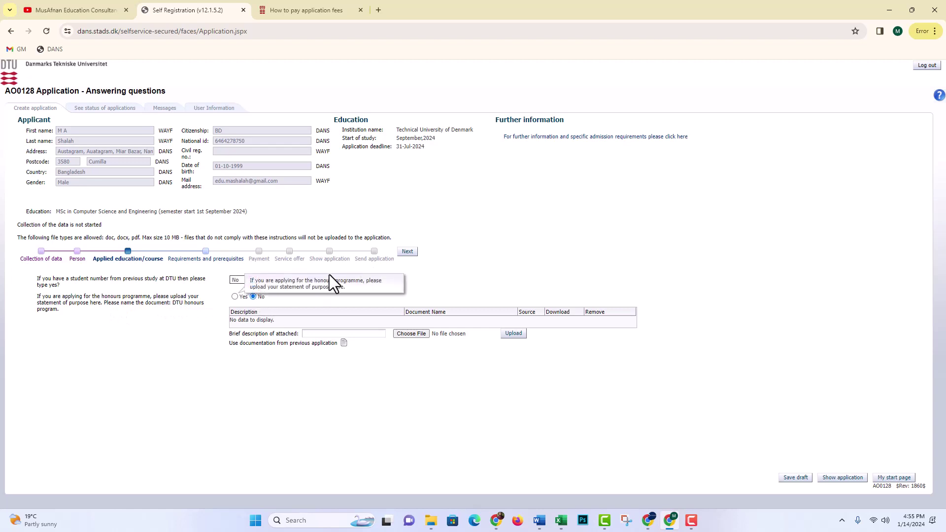
# Under Requirements and prerequisites, answer No for a Danish qualifying degree and set the home university GPA to 3.55
pyautogui.click(406, 252)
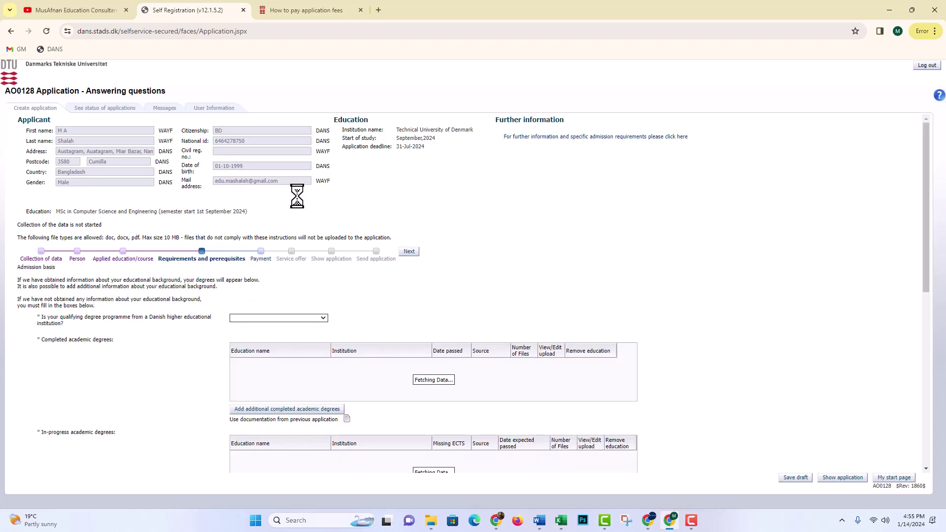
pyautogui.scroll(-1, 236, 277)
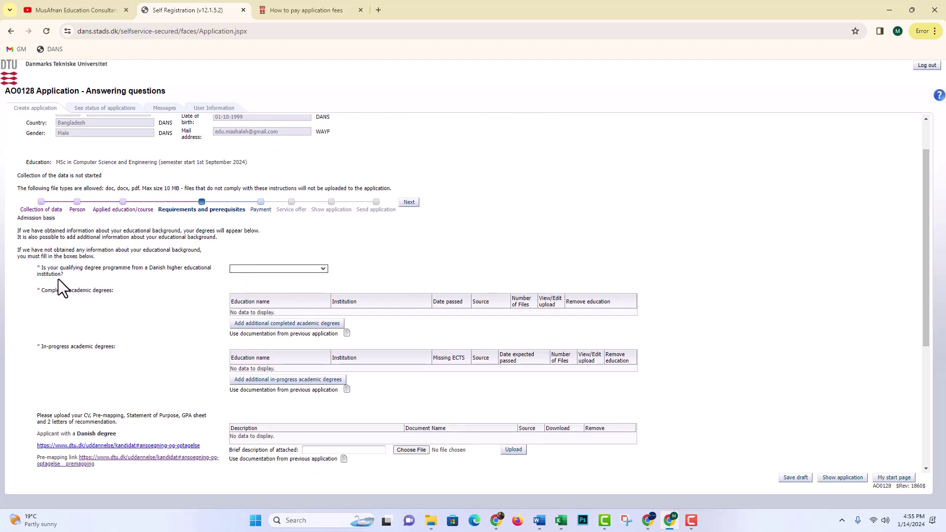
pyautogui.click(305, 271)
pyautogui.click(248, 289)
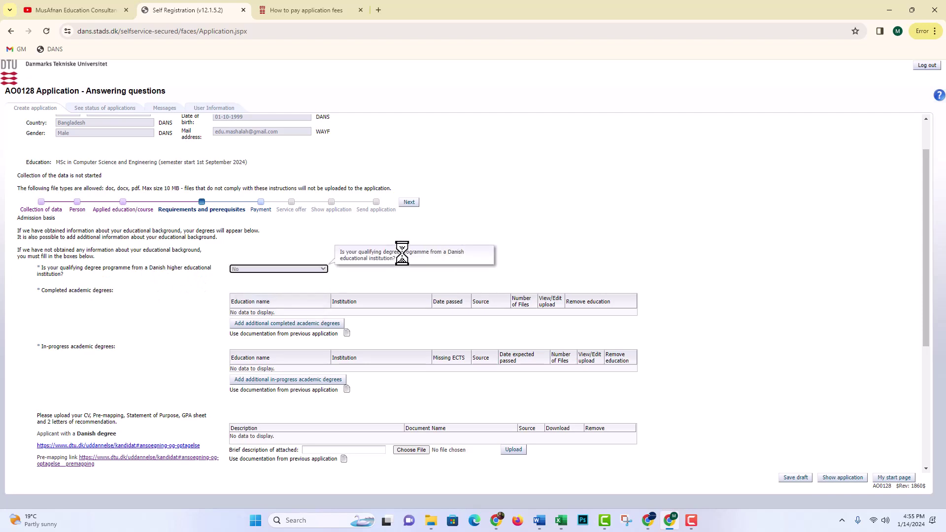
pyautogui.scroll(-2, 273, 186)
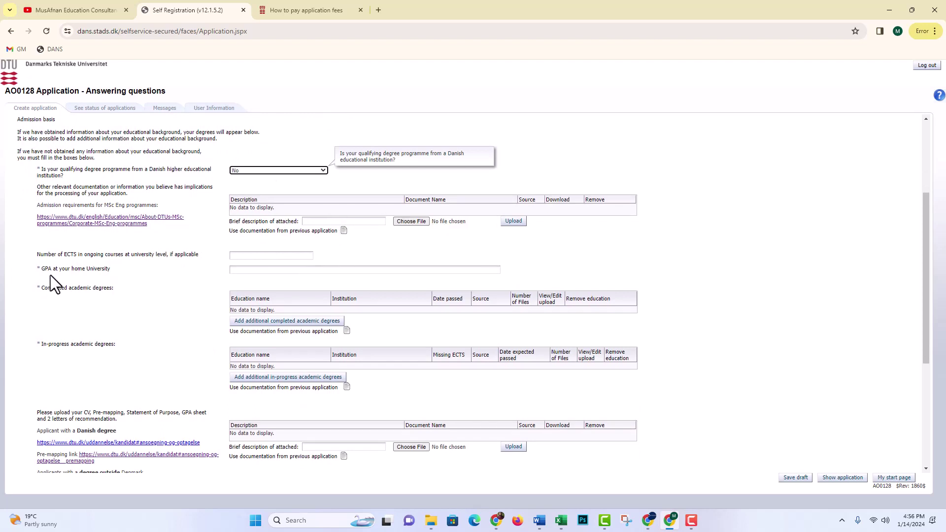
pyautogui.click(247, 268)
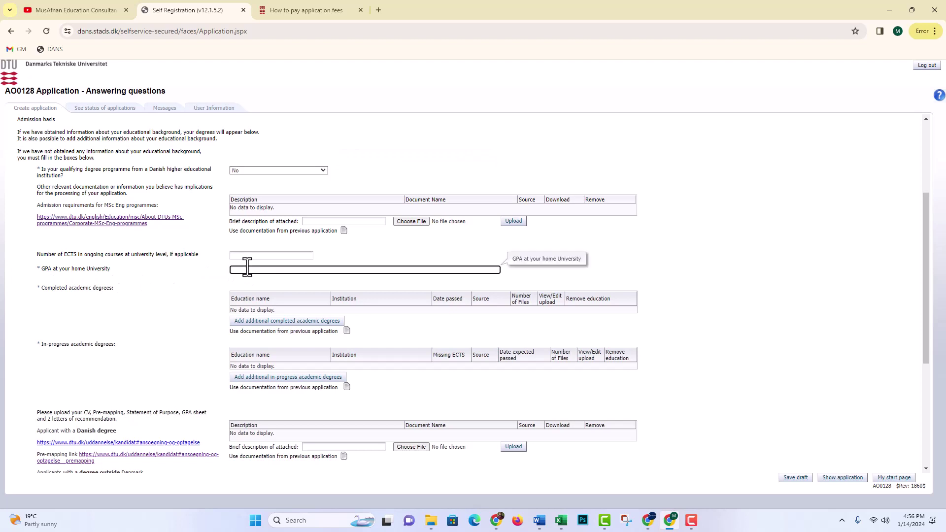
pyautogui.write('3.55')
# Add a completed academic degree and enter American International University – Bangladesh as its institution name, copied from the Word notes
pyautogui.scroll(-1, 163, 310)
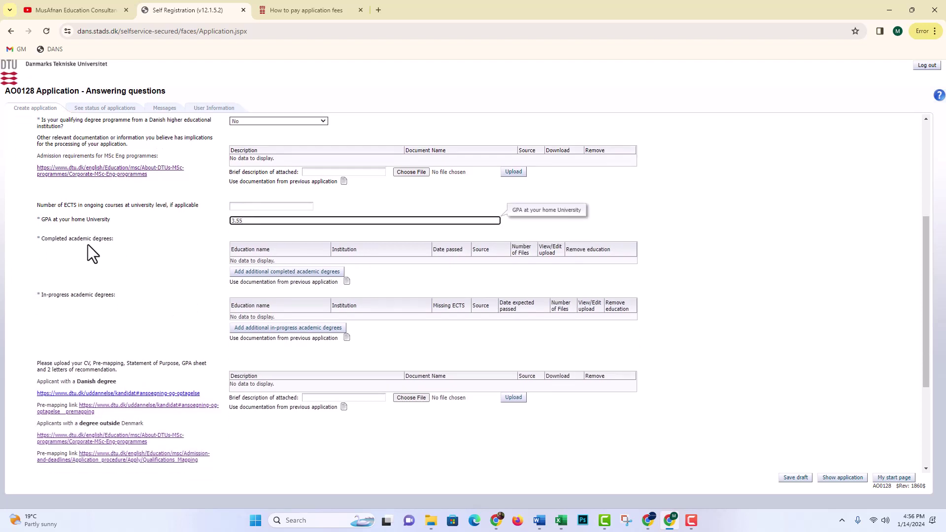
pyautogui.click(267, 273)
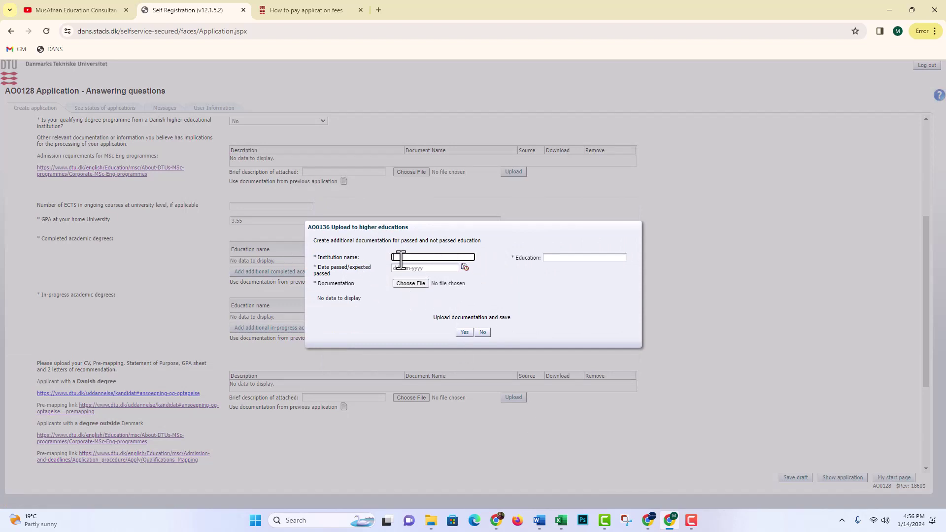
pyautogui.click(540, 521)
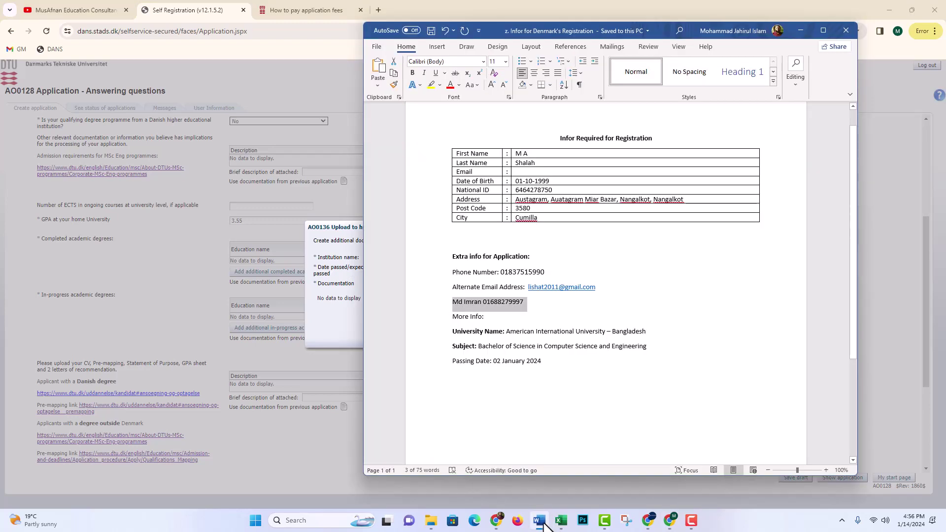
pyautogui.moveTo(507, 334); pyautogui.dragTo(647, 334)
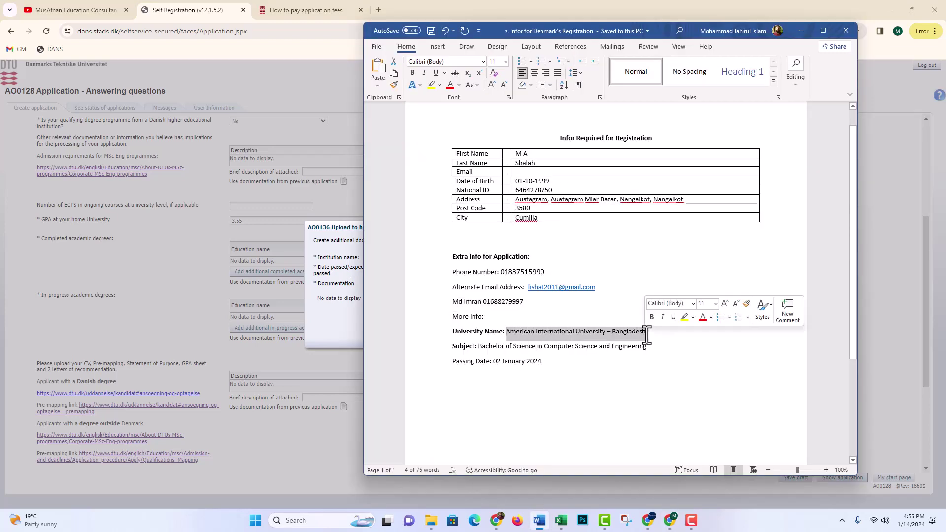
pyautogui.click(362, 271)
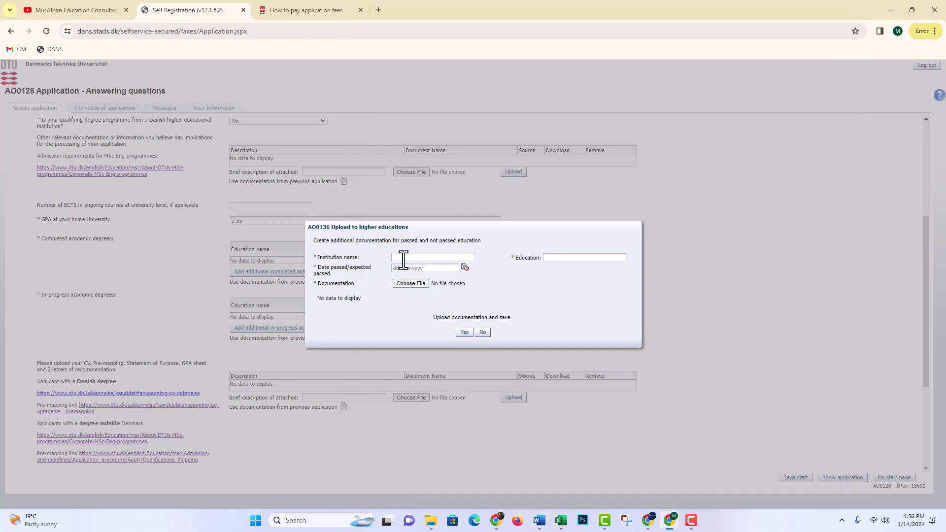
pyautogui.click(403, 257)
pyautogui.hotkey('ctrl', 'v')
# Enter Bachelor of Science in Computer Science and Engineering as the completed degree's education name, copied from the Word notes
pyautogui.click(540, 521)
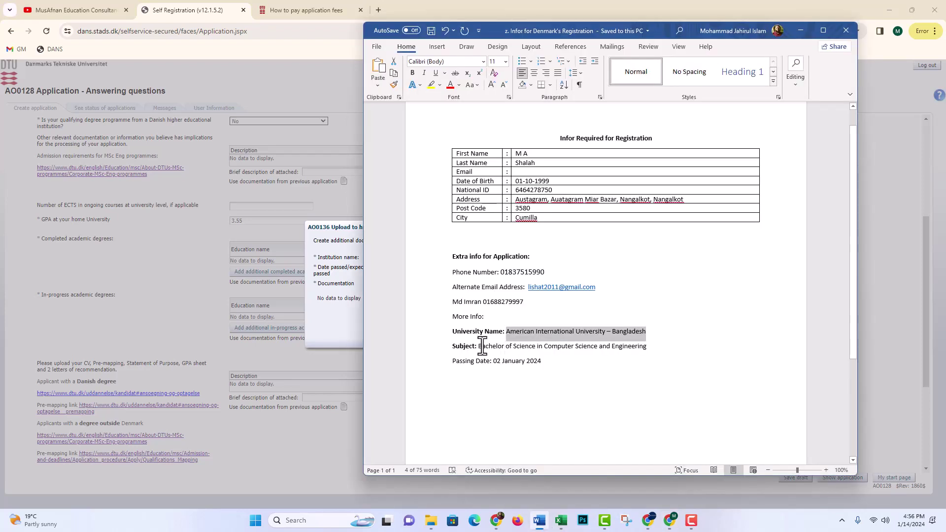
pyautogui.moveTo(479, 346); pyautogui.dragTo(647, 347)
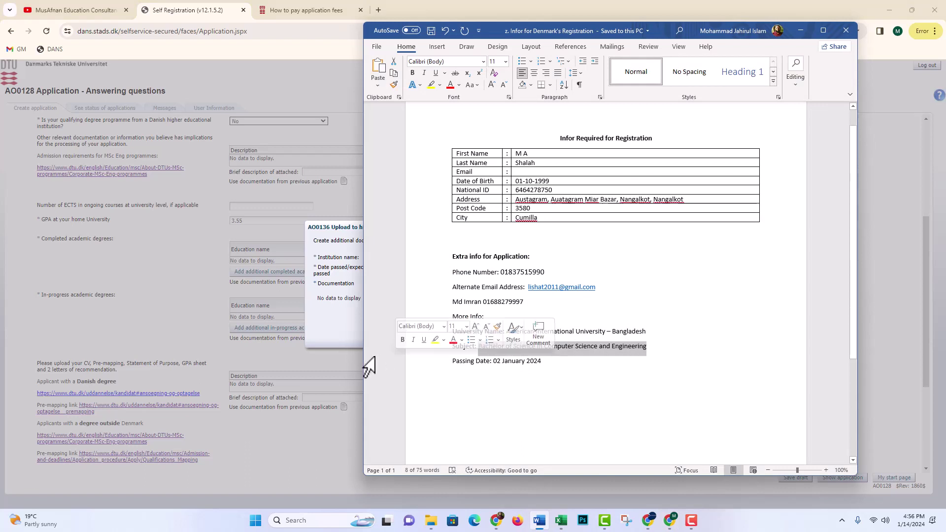
pyautogui.hotkey('ctrl', 'c')
pyautogui.hotkey('alt', 'Tab')
pyautogui.click(572, 258)
pyautogui.hotkey('ctrl', 'v')
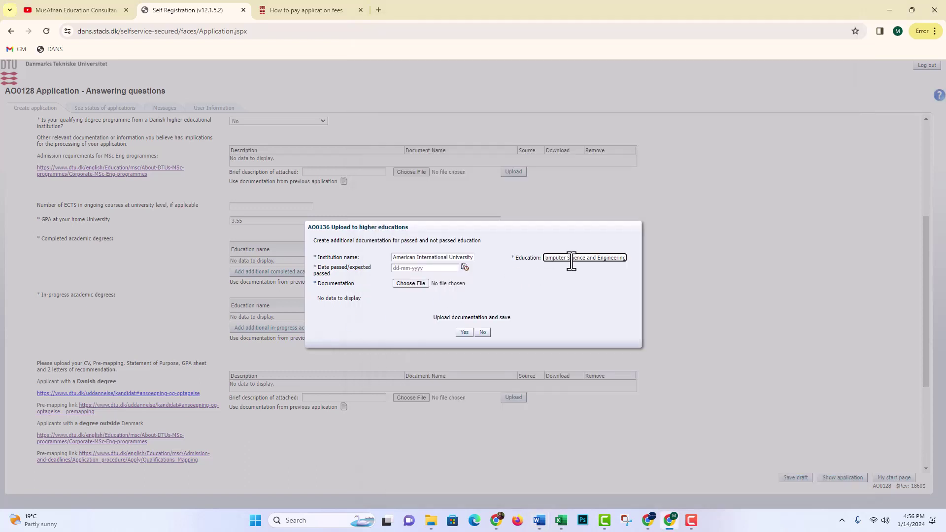
# Set the completed degree's date passed to 02-01-2024
pyautogui.click(423, 270)
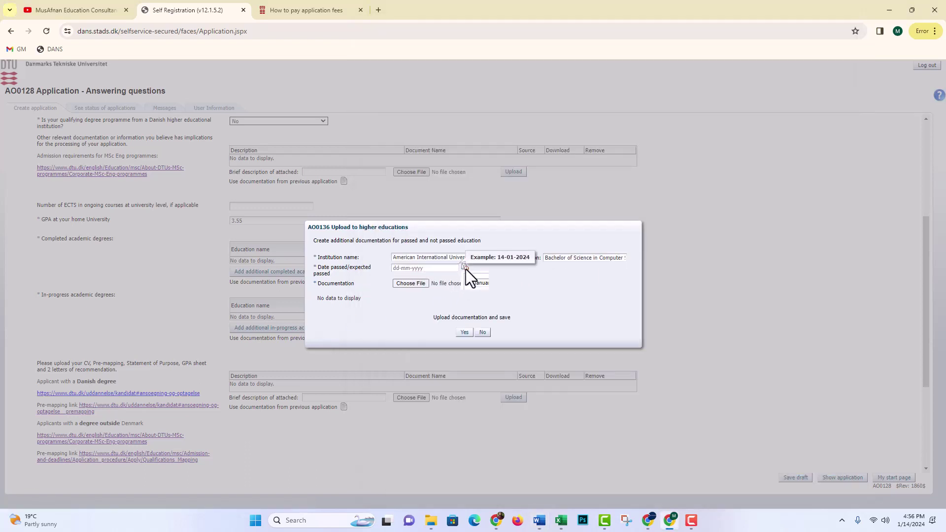
pyautogui.click(465, 267)
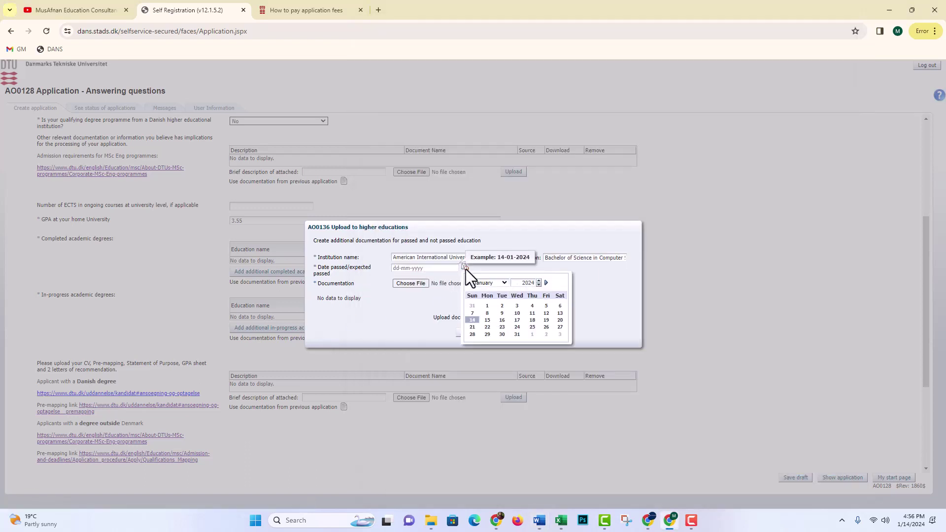
pyautogui.click(503, 306)
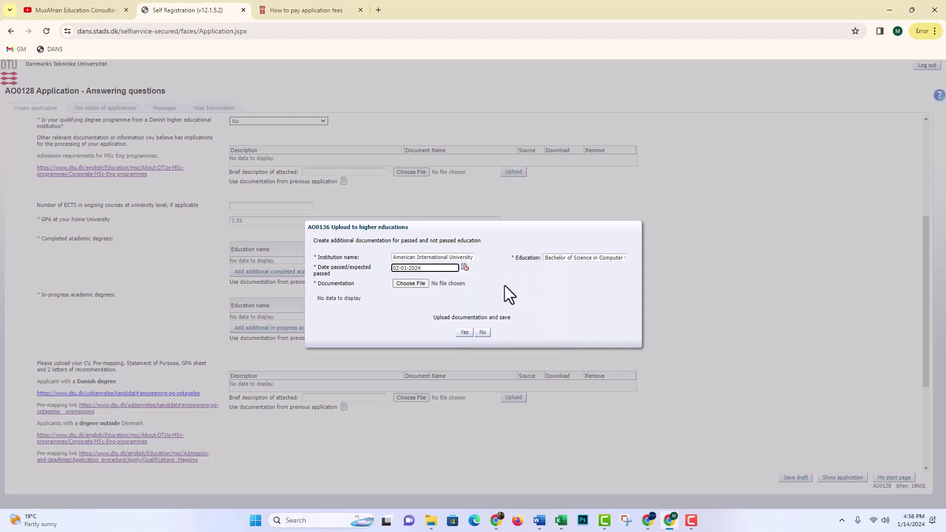
# Attach the BSc in CSE certificate and transcript PDFs to the completed degree and save the entry
pyautogui.click(405, 285)
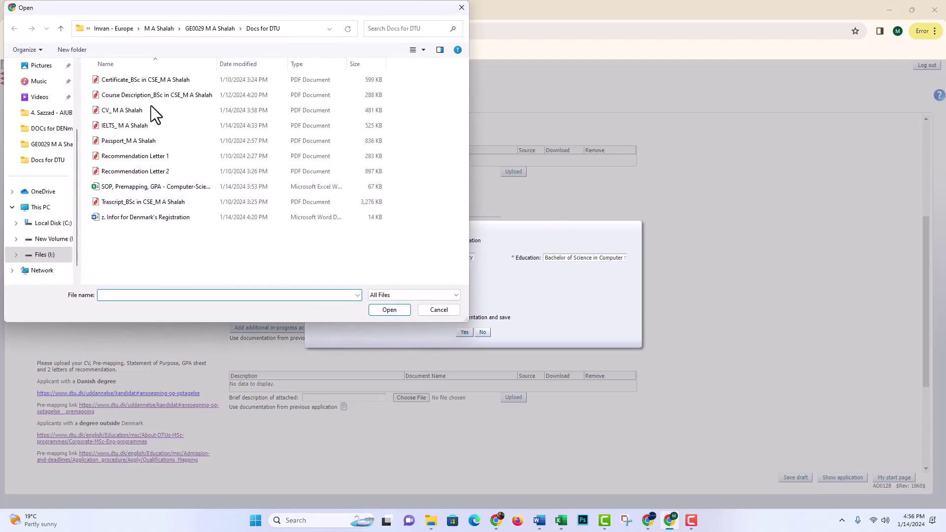
pyautogui.doubleClick(114, 82)
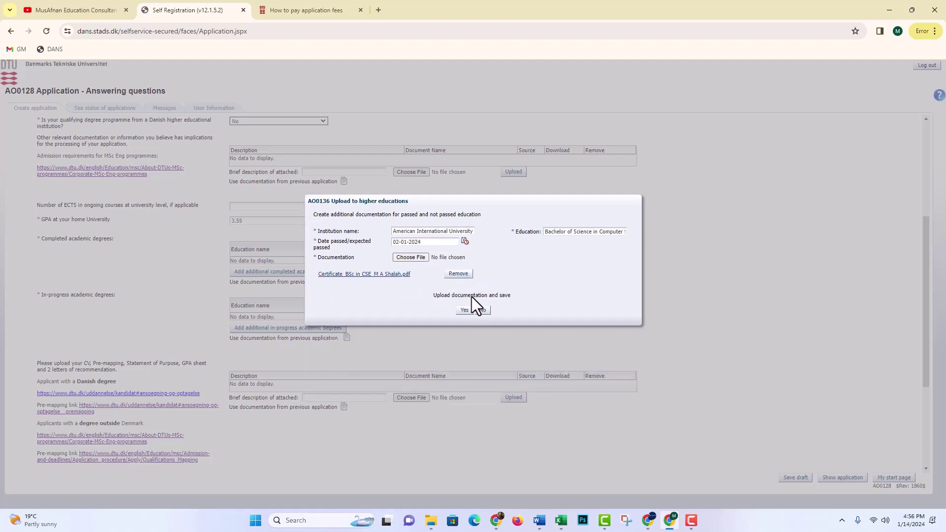
pyautogui.click(409, 281)
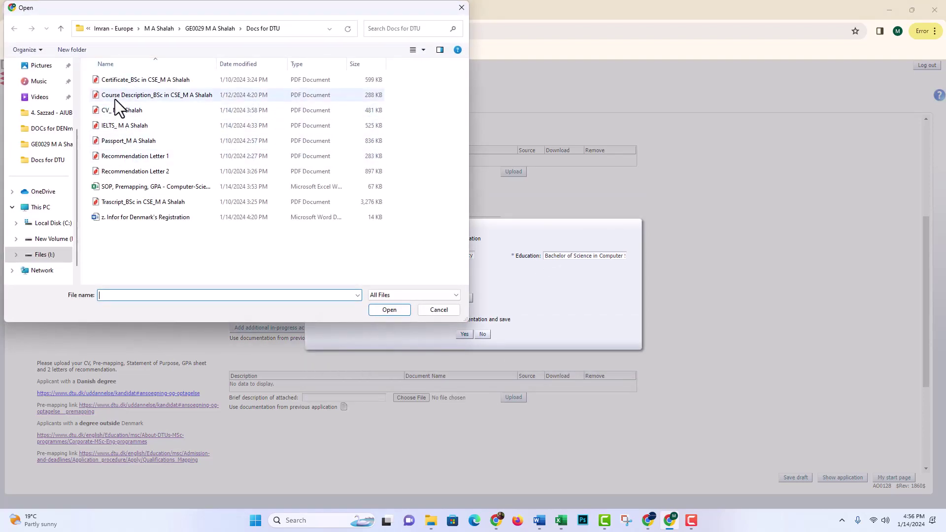
pyautogui.doubleClick(120, 202)
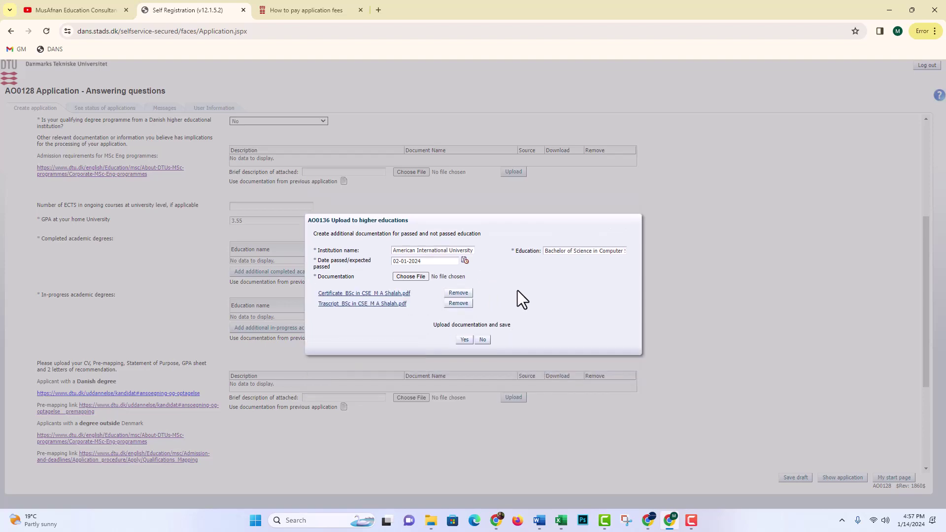
pyautogui.click(465, 339)
# In the section for the CV, pre-mapping and recommendation letters, upload the applicant's CV PDF with the description CV
pyautogui.scroll(-1, 542, 271)
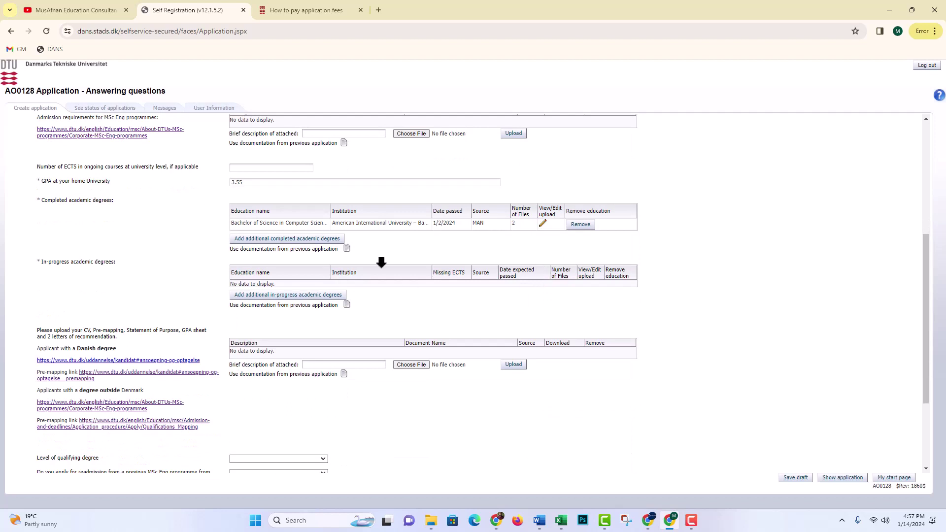
pyautogui.scroll(-2, 399, 247)
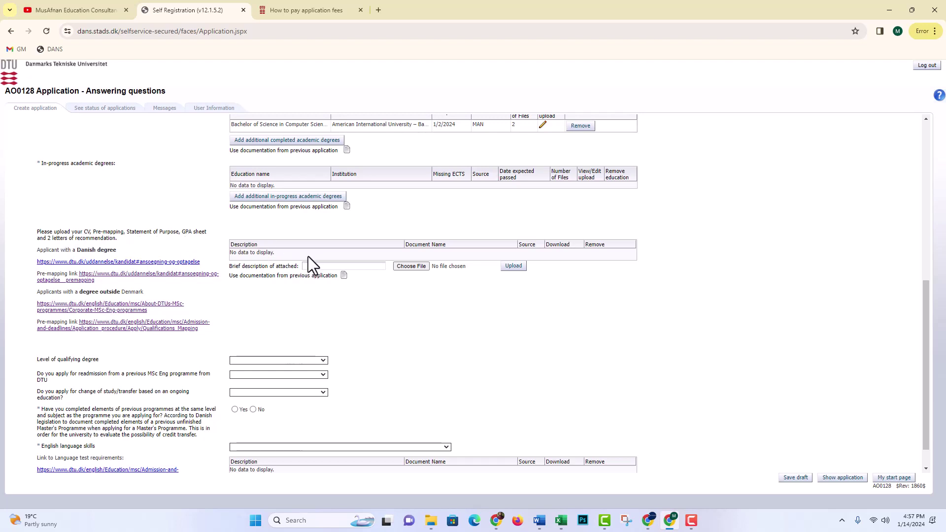
pyautogui.click(332, 266)
pyautogui.write('C')
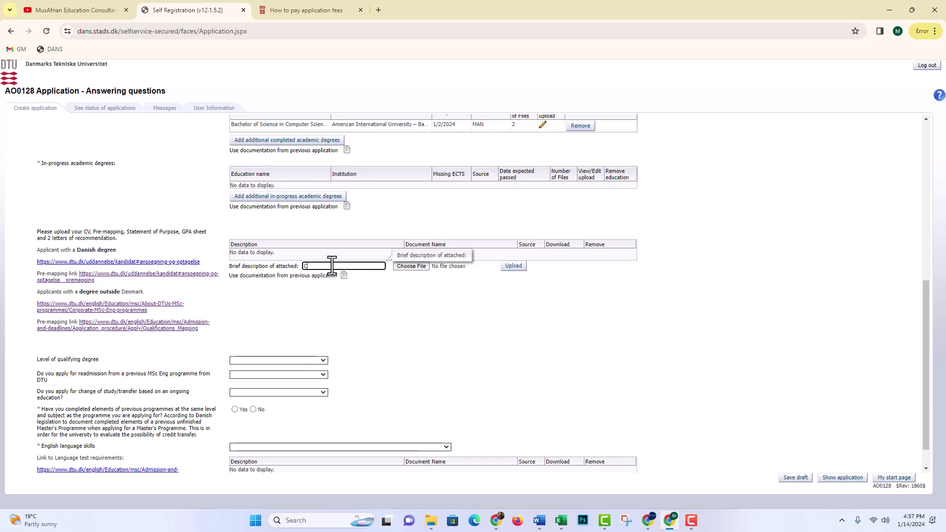
pyautogui.write('V')
pyautogui.click(407, 265)
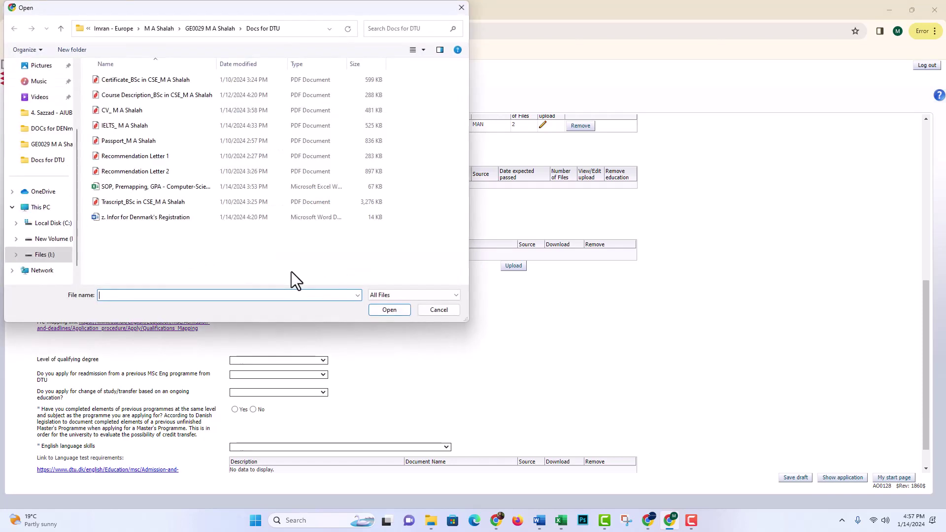
pyautogui.doubleClick(119, 110)
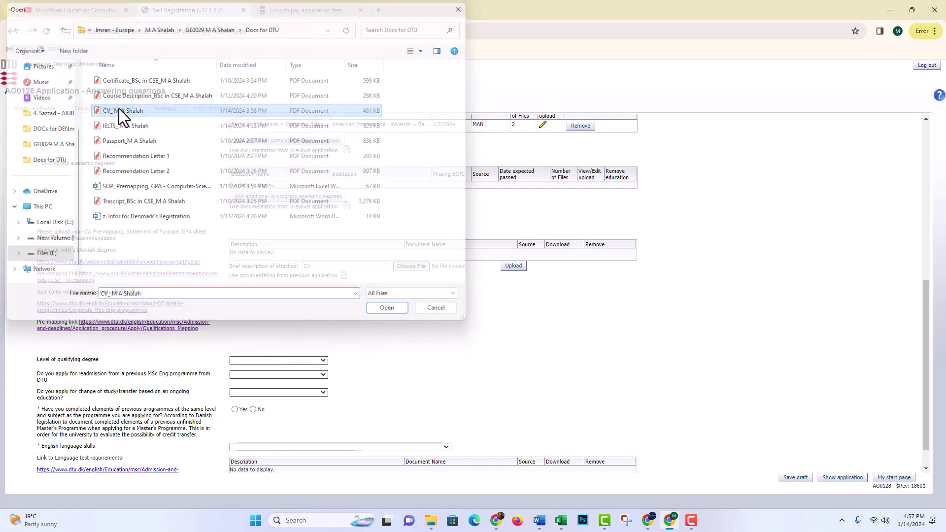
pyautogui.click(514, 267)
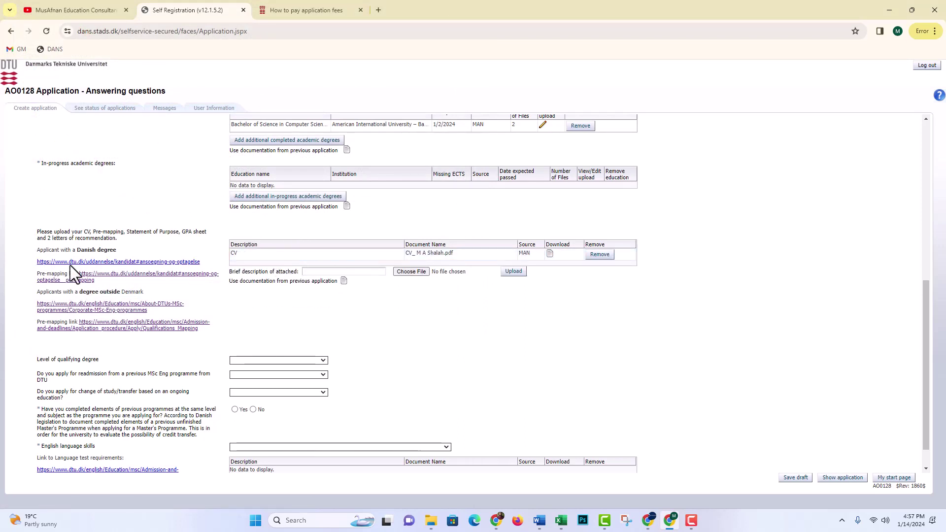
# Upload the SOP, Premapping, GPA Excel workbook with the description "SOP, Pre-mapping & GPA"
pyautogui.click(317, 271)
pyautogui.write('S')
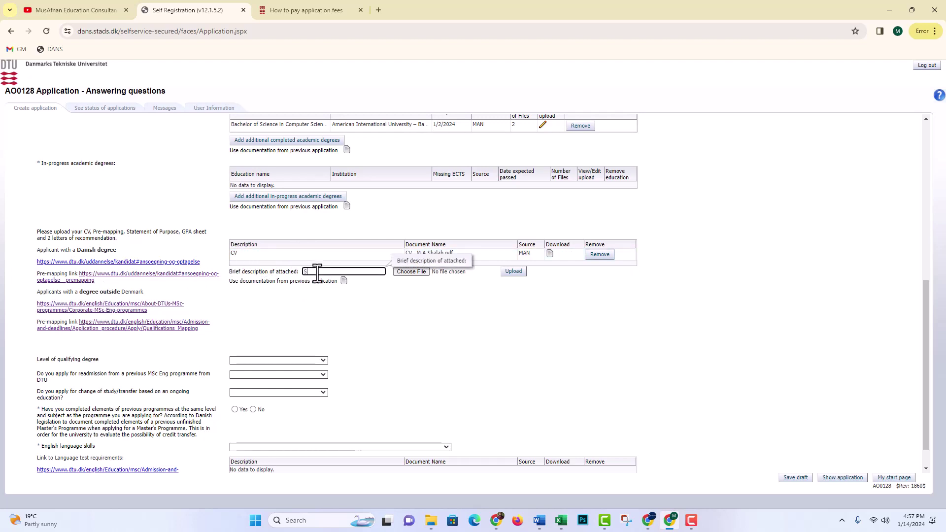
pyautogui.write('OP, Pre-mapping & GPA')
pyautogui.click(420, 272)
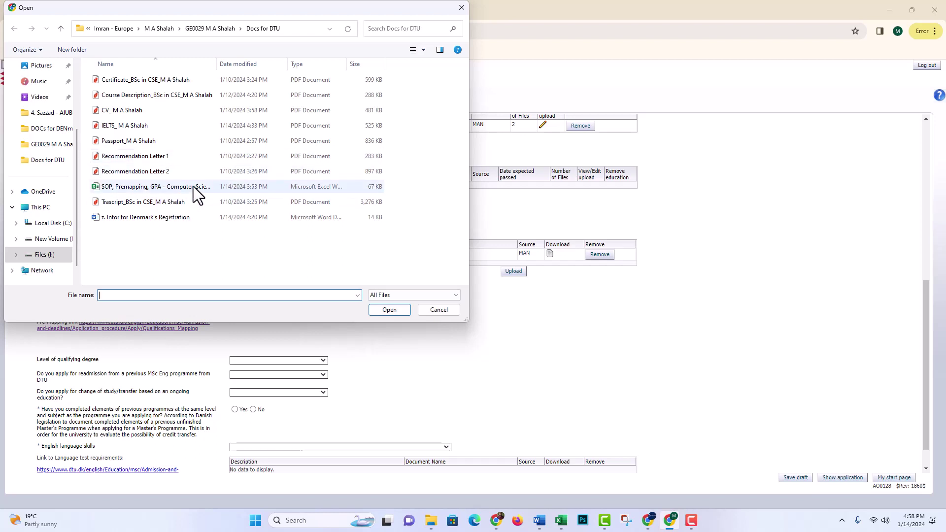
pyautogui.doubleClick(140, 186)
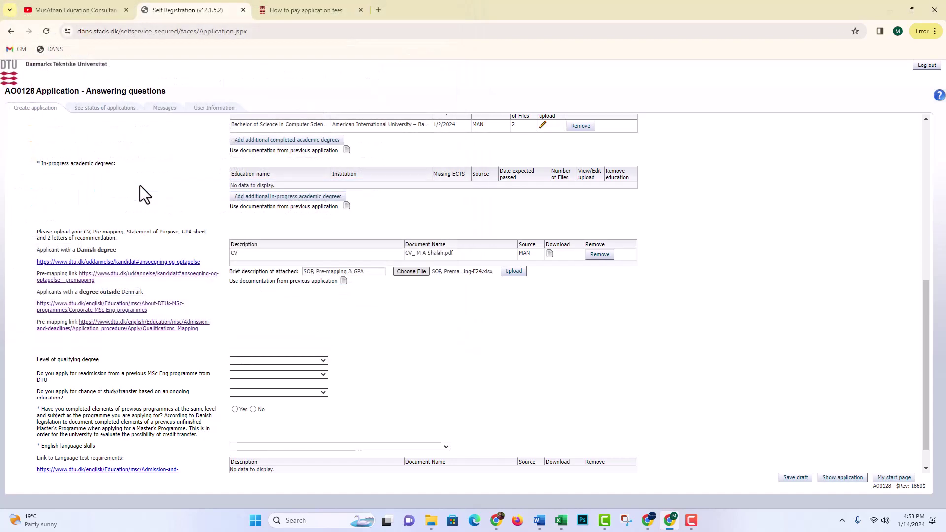
pyautogui.click(512, 272)
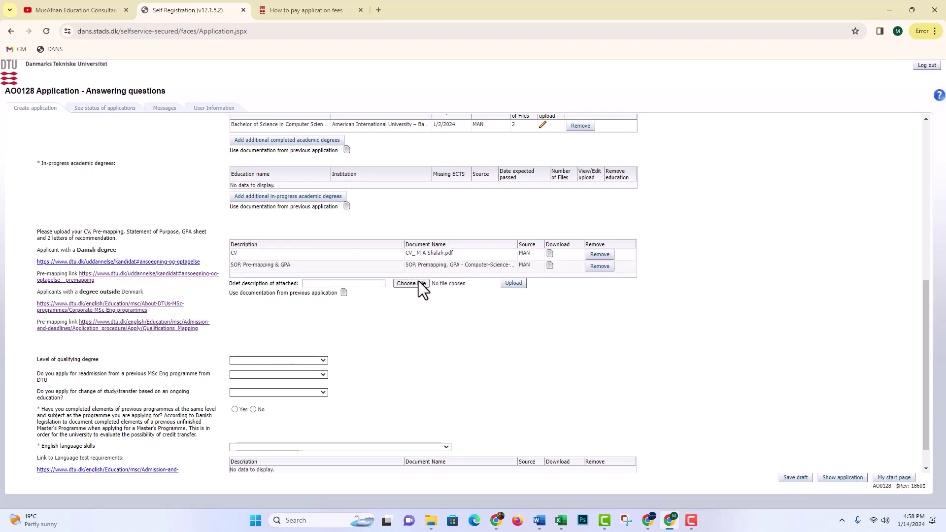
# Open the SOP, Premapping, GPA workbook from the Docs for DTU folder in Excel and review the GPA sheet's course credits and grades
pyautogui.click(432, 521)
pyautogui.click(161, 196)
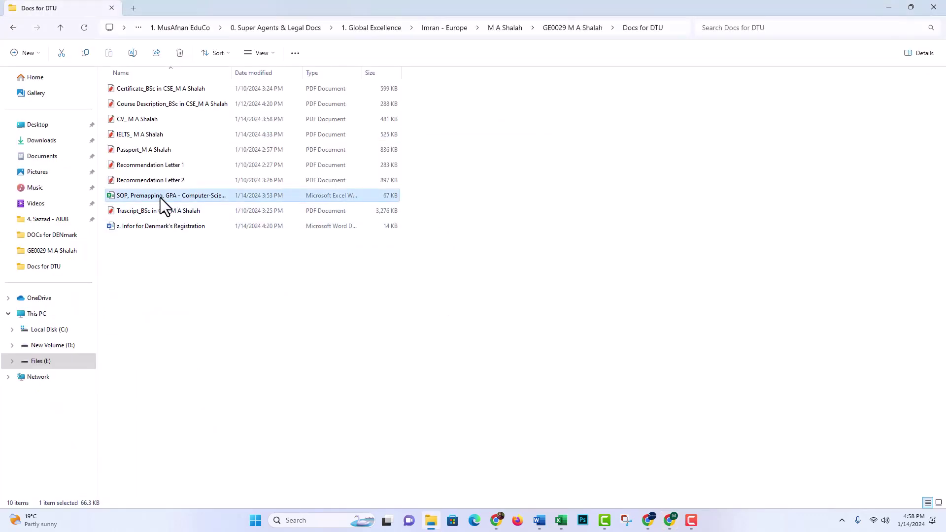
pyautogui.doubleClick(190, 197)
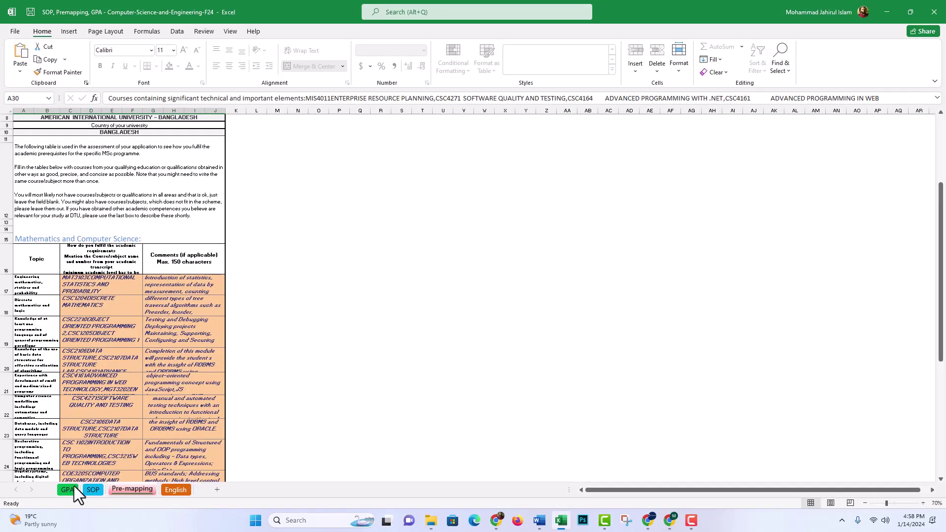
pyautogui.click(69, 489)
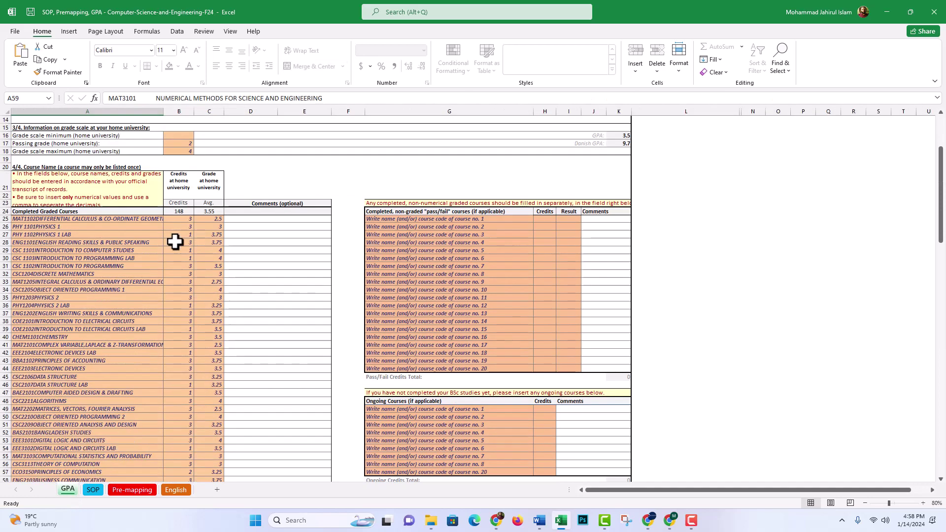
pyautogui.scroll(-4, 175, 242)
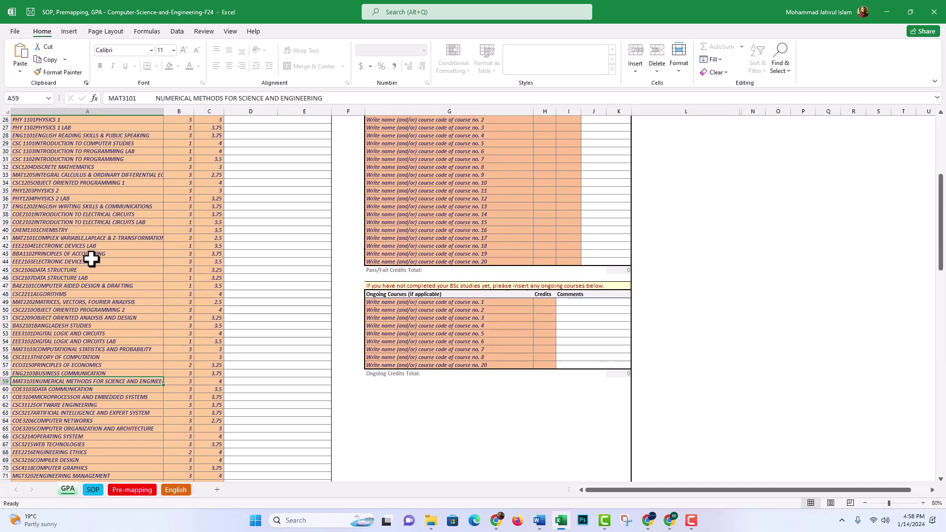
pyautogui.scroll(3, 91, 259)
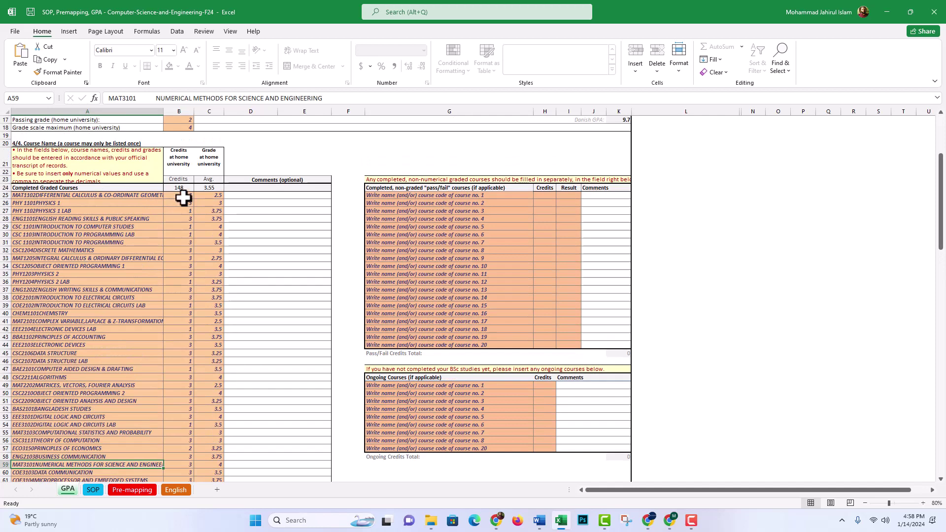
pyautogui.scroll(-2, 183, 198)
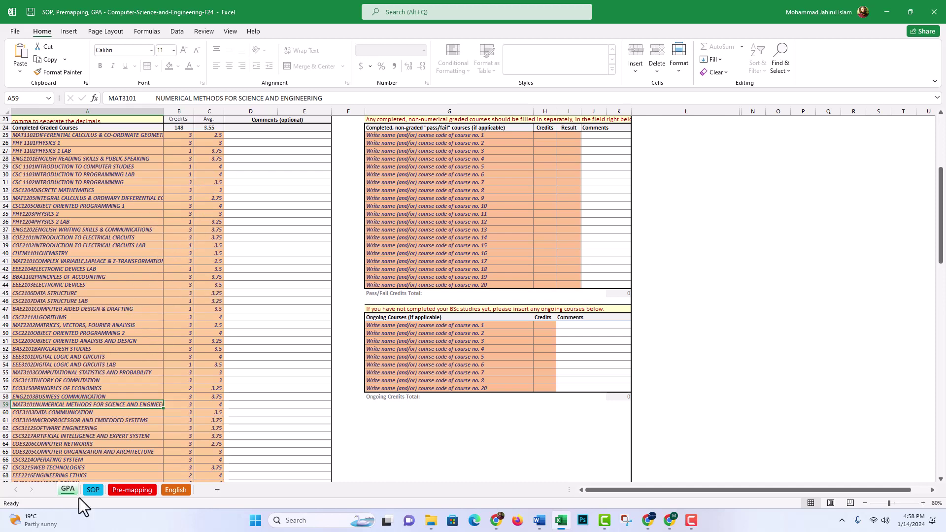
# Review the workbook's Pre-mapping sheet, from the Mathematics and Computer Science table to the other relevant academic competence box
pyautogui.click(131, 490)
pyautogui.scroll(-5, 140, 326)
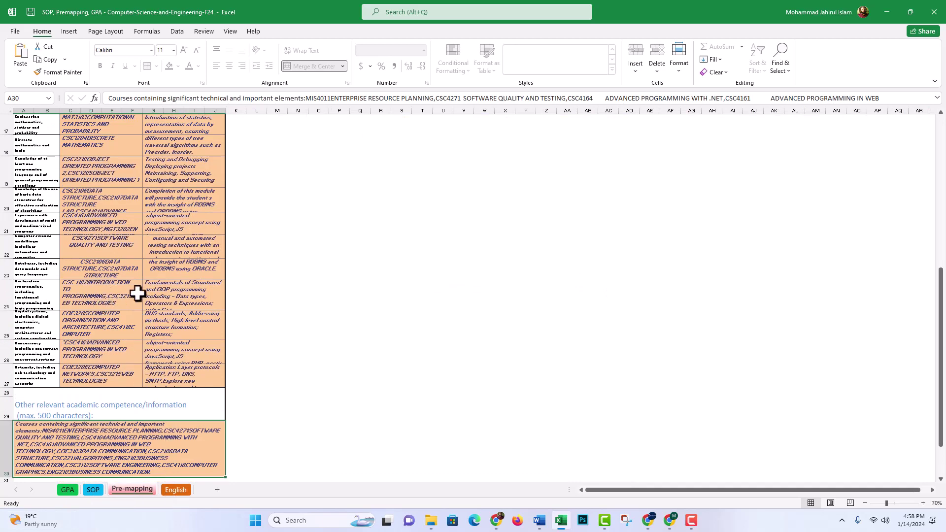
pyautogui.scroll(3, 99, 247)
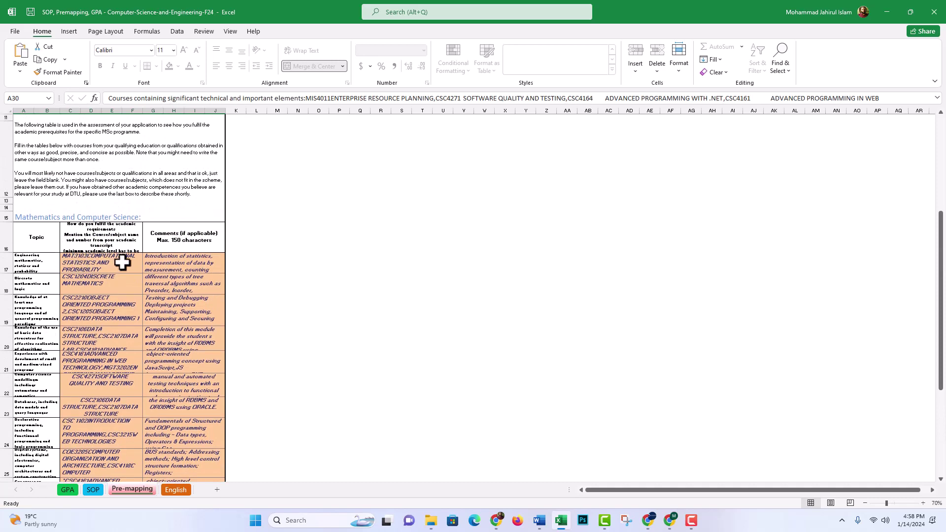
pyautogui.scroll(-3, 133, 256)
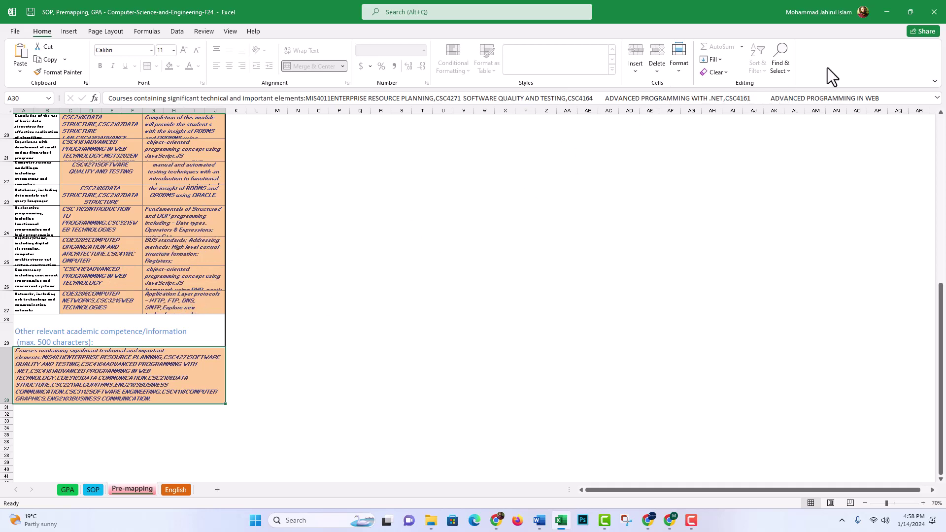
pyautogui.click(887, 12)
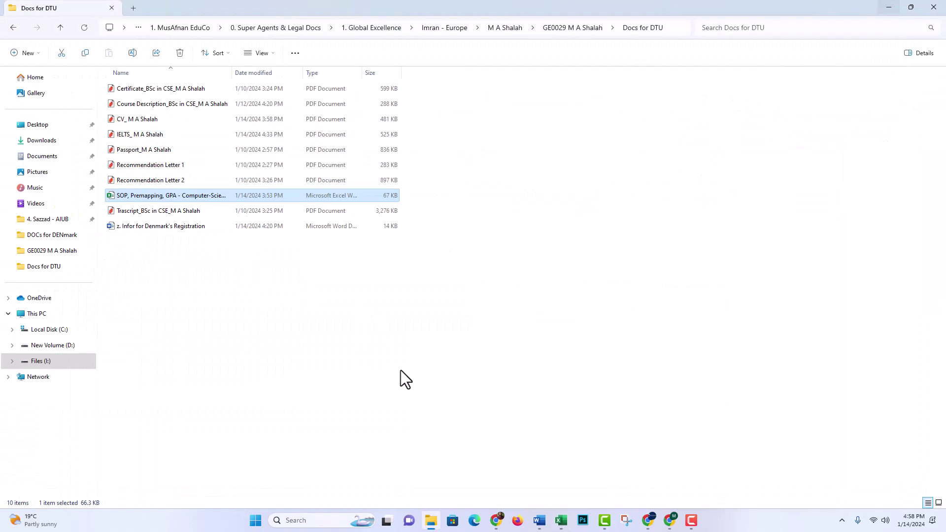
# Back in the DTU application form in Chrome, upload Recommendation Letter 1.pdf with the description Recommendation Letter 1
pyautogui.click(670, 520)
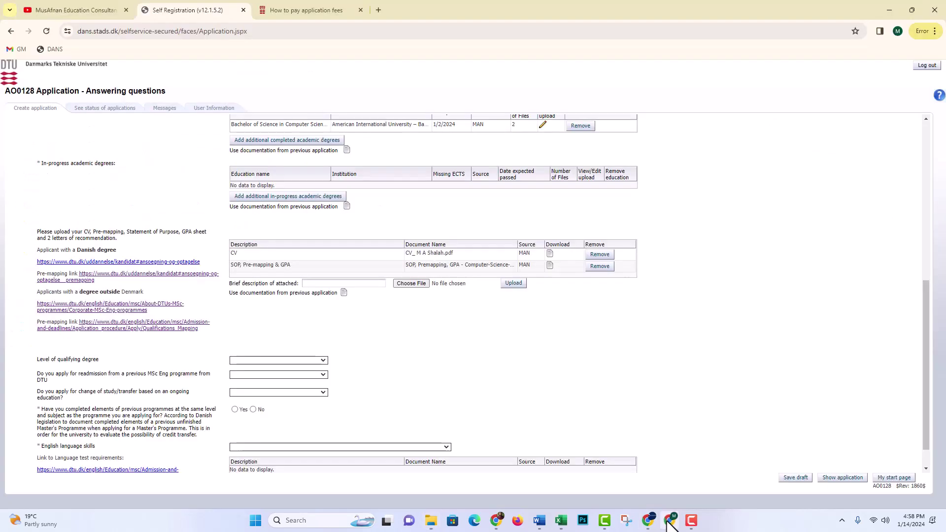
pyautogui.scroll(-1, 446, 330)
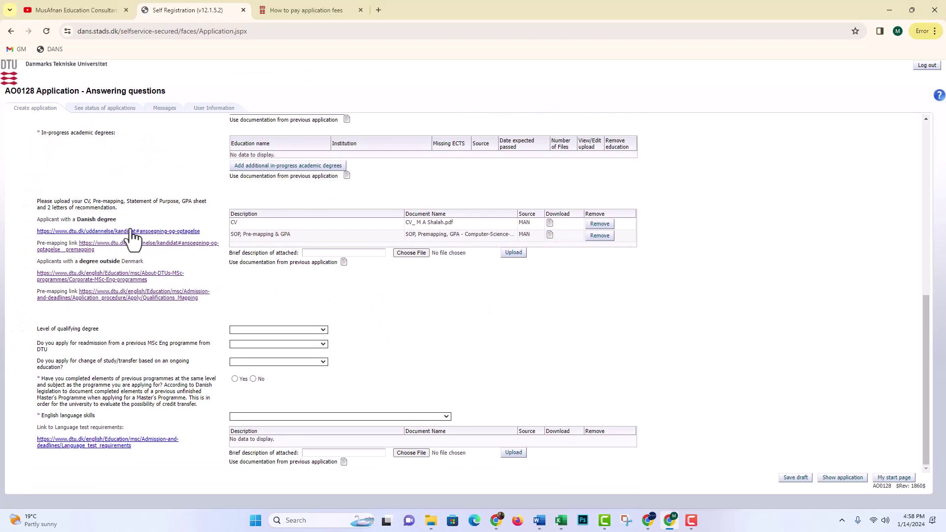
pyautogui.click(330, 253)
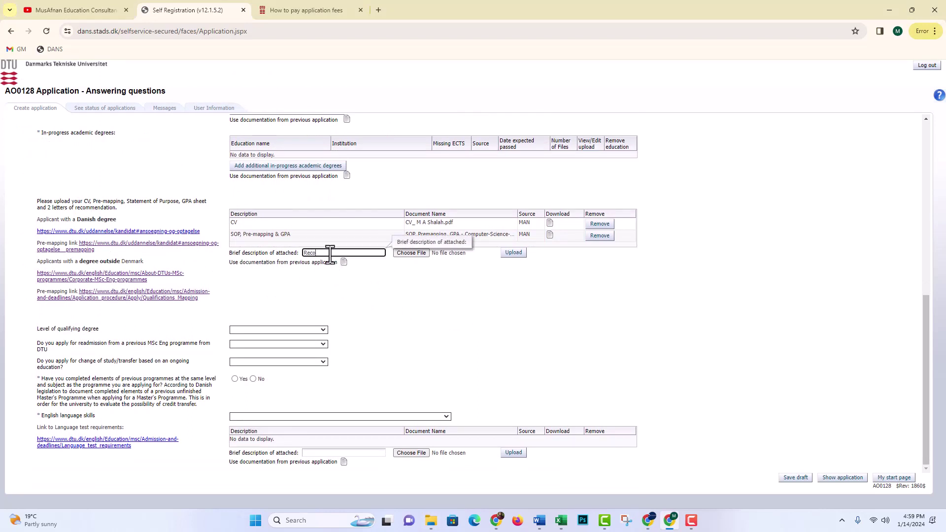
pyautogui.write('Recommendation Letter 1')
pyautogui.click(407, 252)
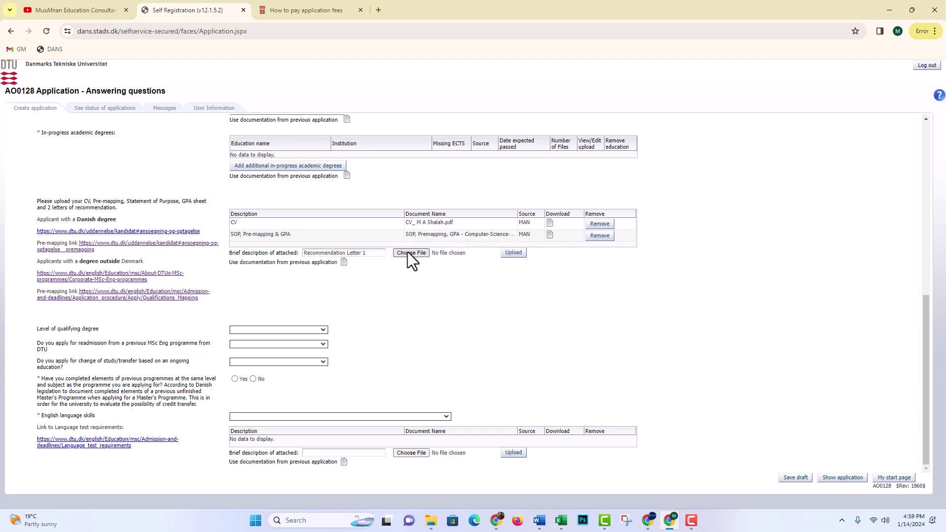
pyautogui.doubleClick(132, 153)
pyautogui.click(513, 254)
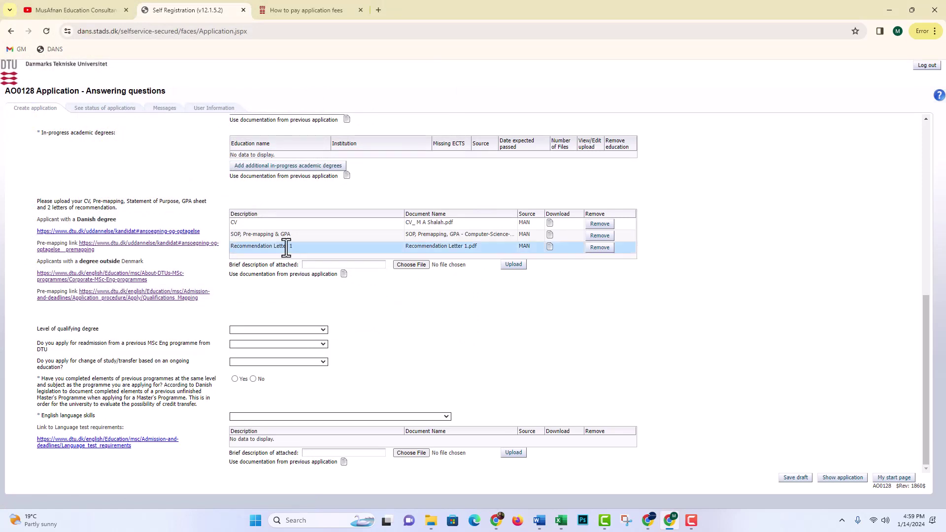
# Upload Recommendation Letter 2.pdf with the description Recommendation Letter 2
pyautogui.click(326, 265)
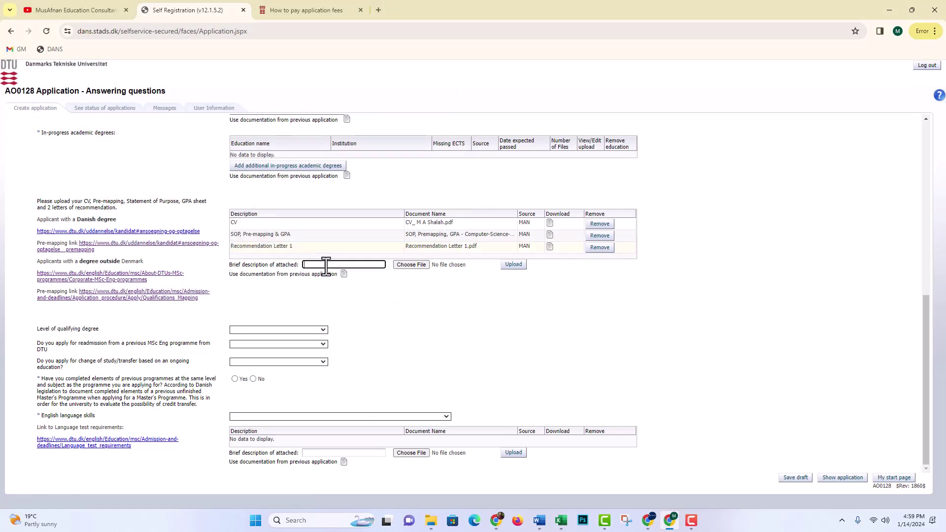
pyautogui.write('Recom')
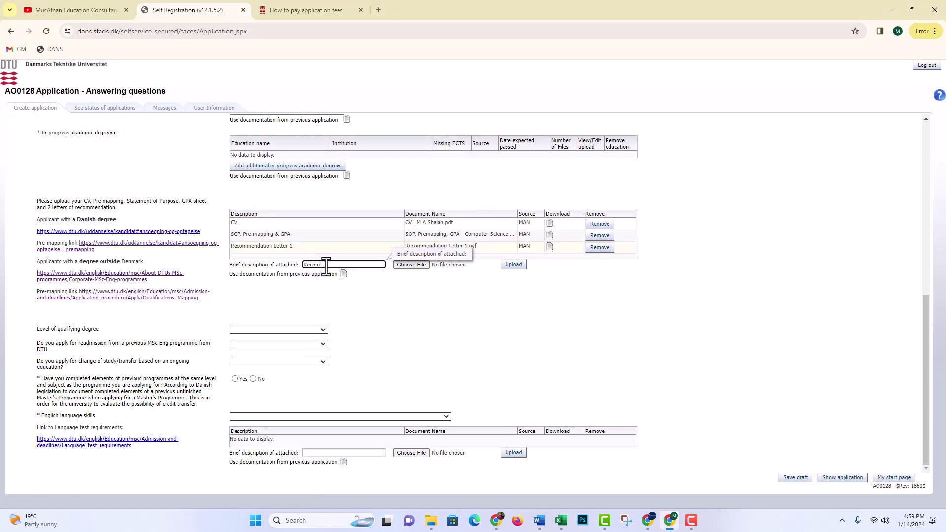
pyautogui.write('mendation Letter 2')
pyautogui.click(407, 263)
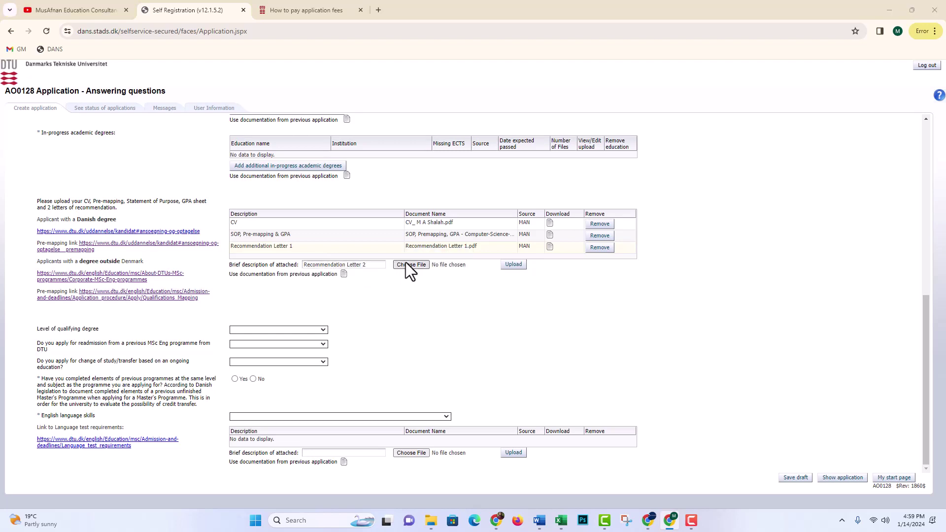
pyautogui.doubleClick(143, 172)
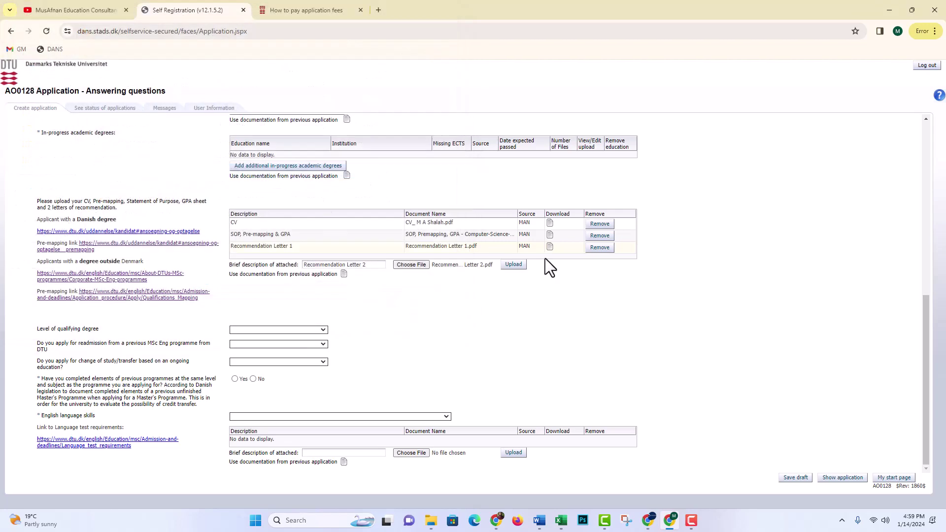
pyautogui.click(513, 265)
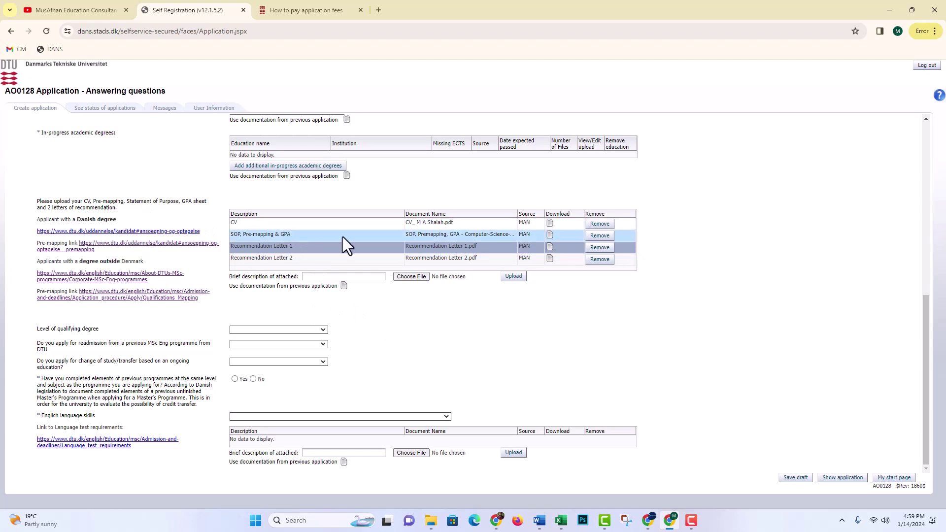
# Set the qualifying degree level to Bachelor of Science (BSc) and answer No to the readmission, study transfer and previous programme elements questions
pyautogui.click(272, 330)
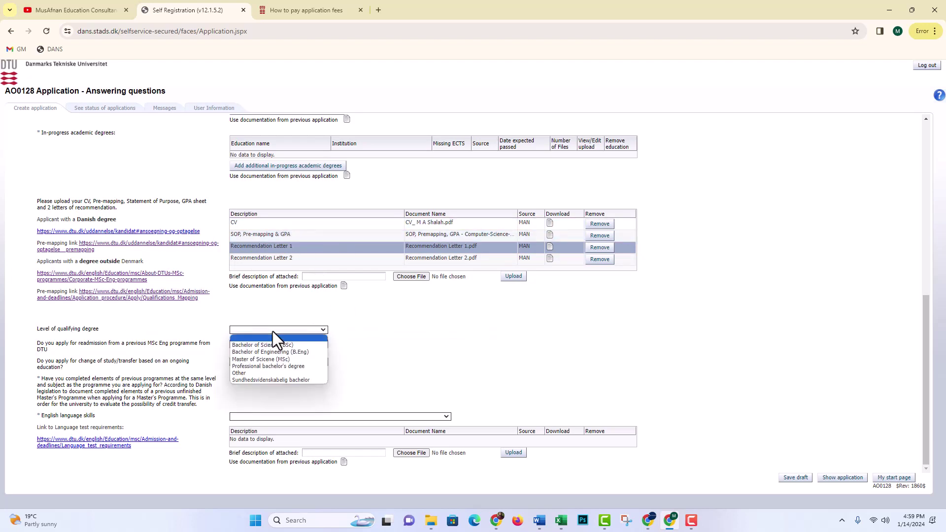
pyautogui.click(267, 344)
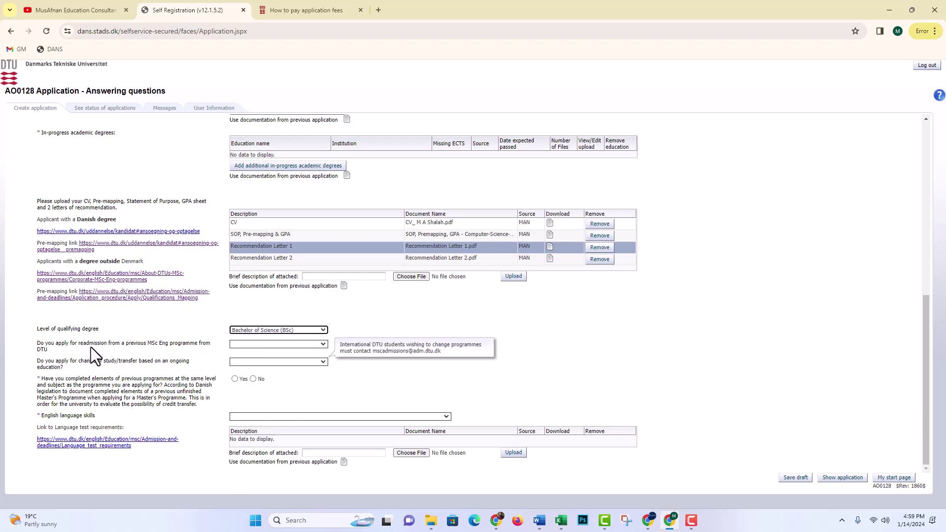
pyautogui.click(248, 344)
pyautogui.click(243, 368)
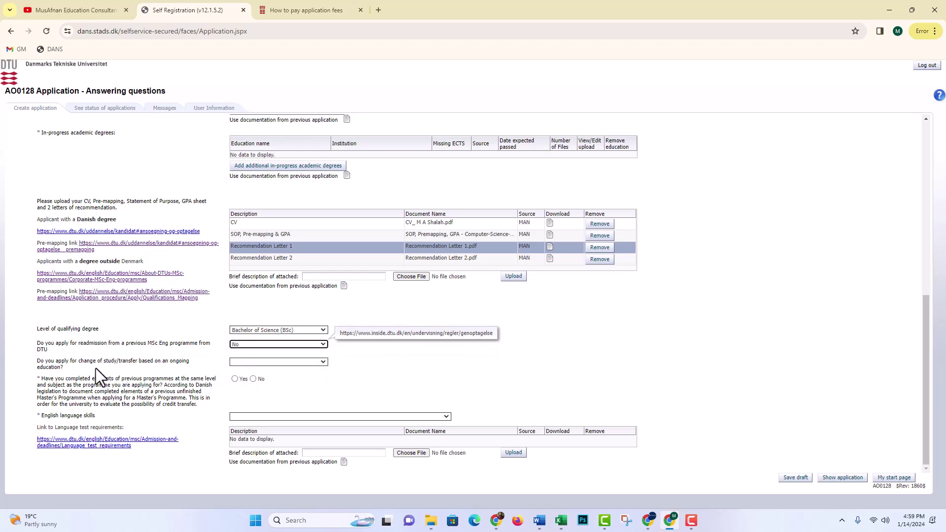
pyautogui.click(251, 362)
pyautogui.click(244, 383)
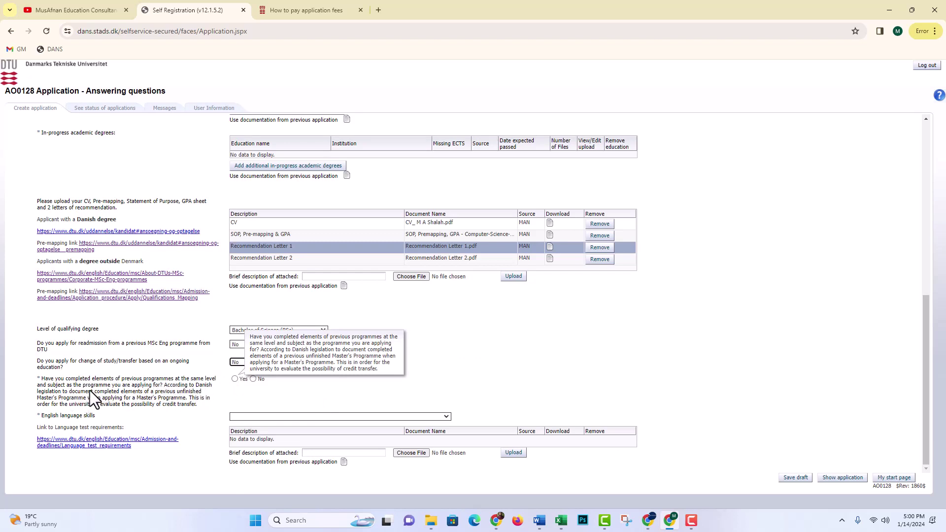
pyautogui.click(254, 379)
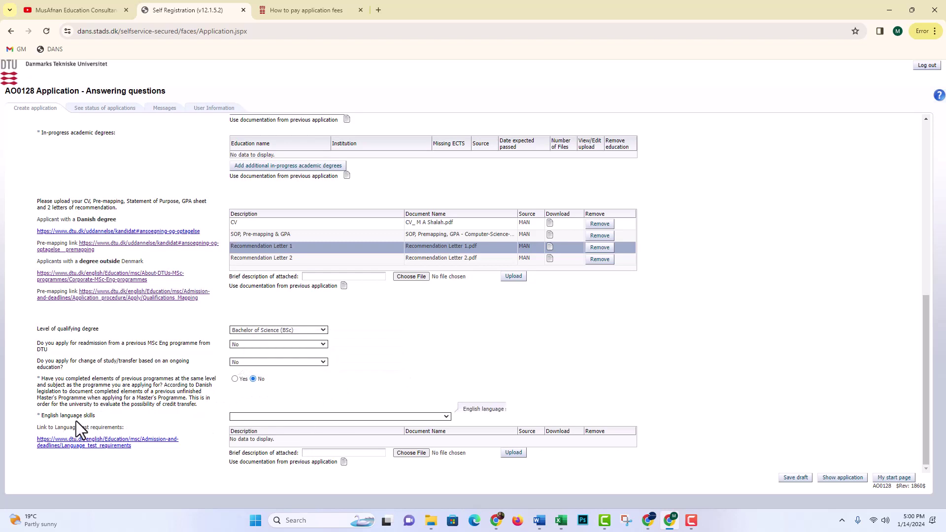
# Choose the IELTS test (academic) option for English language skills and upload the applicant's IELTS PDF with the description IELTS
pyautogui.click(370, 416)
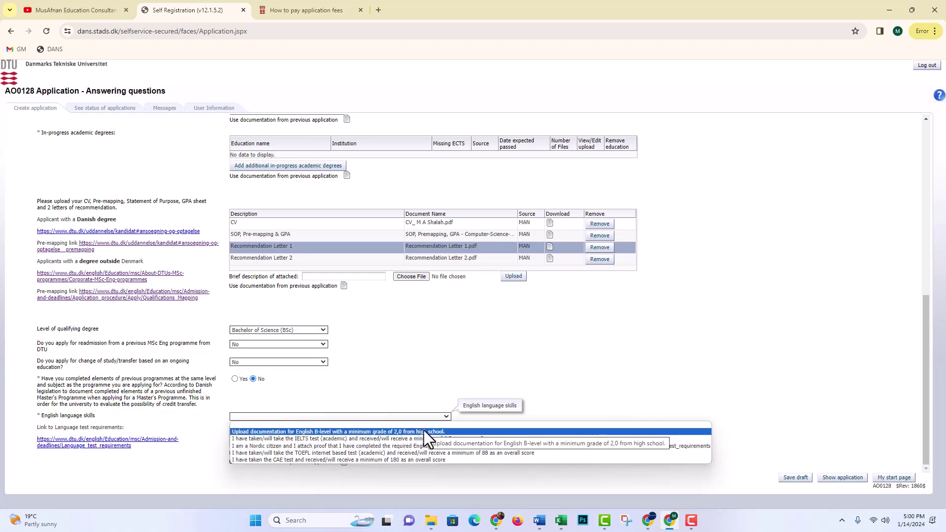
pyautogui.click(311, 440)
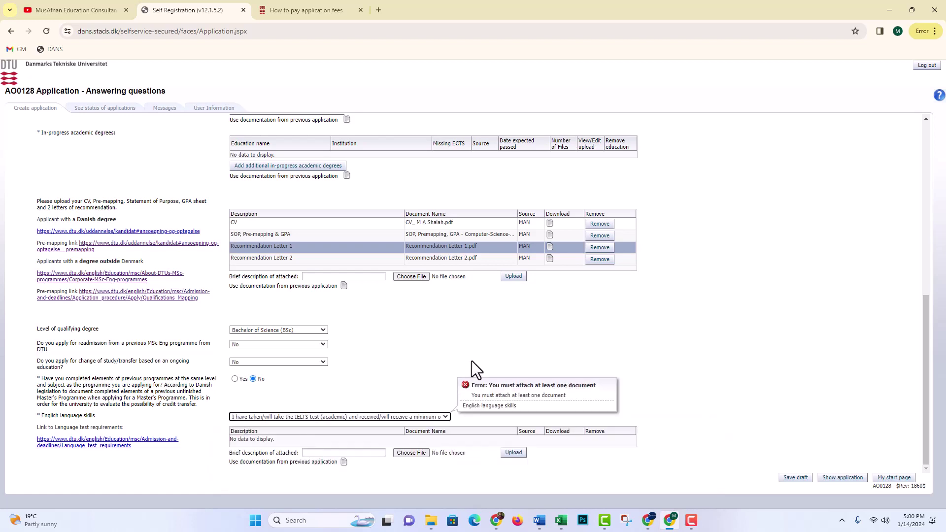
pyautogui.click(325, 453)
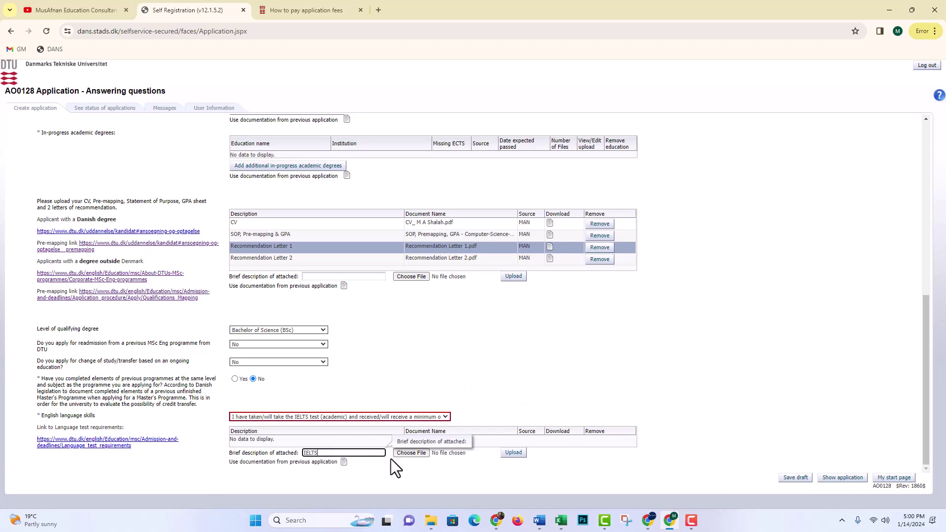
pyautogui.click(410, 453)
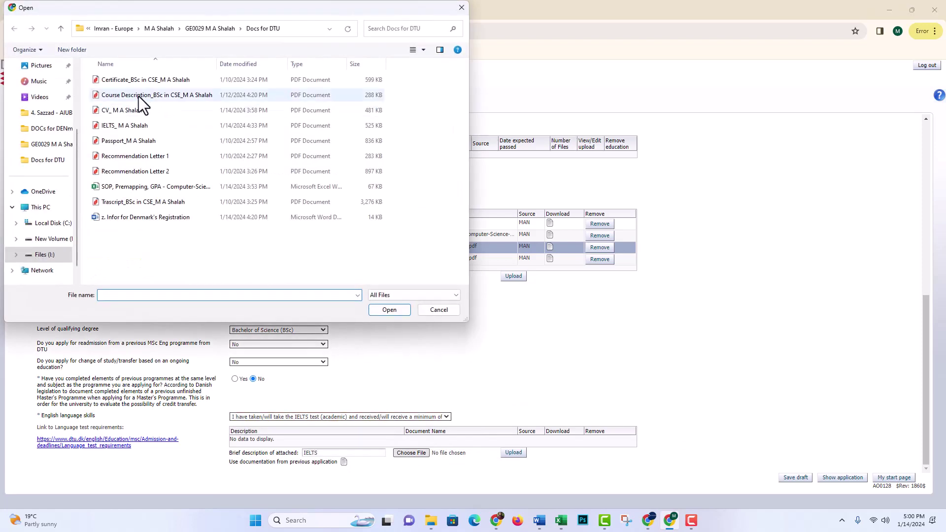
pyautogui.click(131, 125)
pyautogui.click(388, 306)
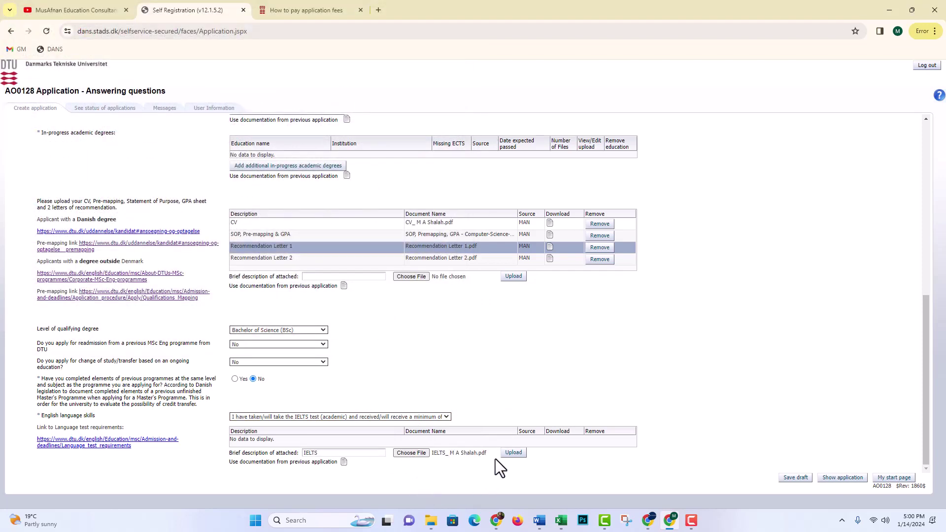
pyautogui.click(509, 454)
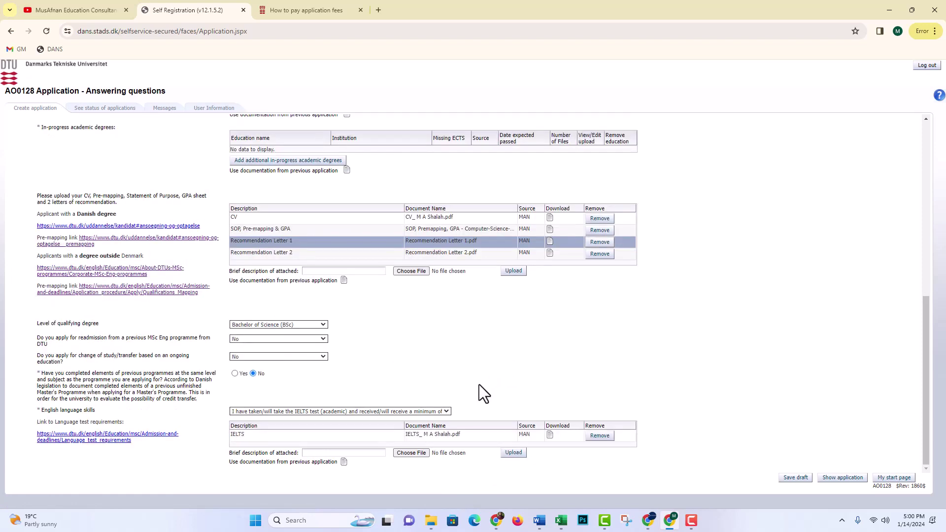
# Move on to the Payment section and review DTU's application fee page for the submission steps and the 7 digit journal number
pyautogui.scroll(3, 479, 387)
pyautogui.scroll(5, 478, 386)
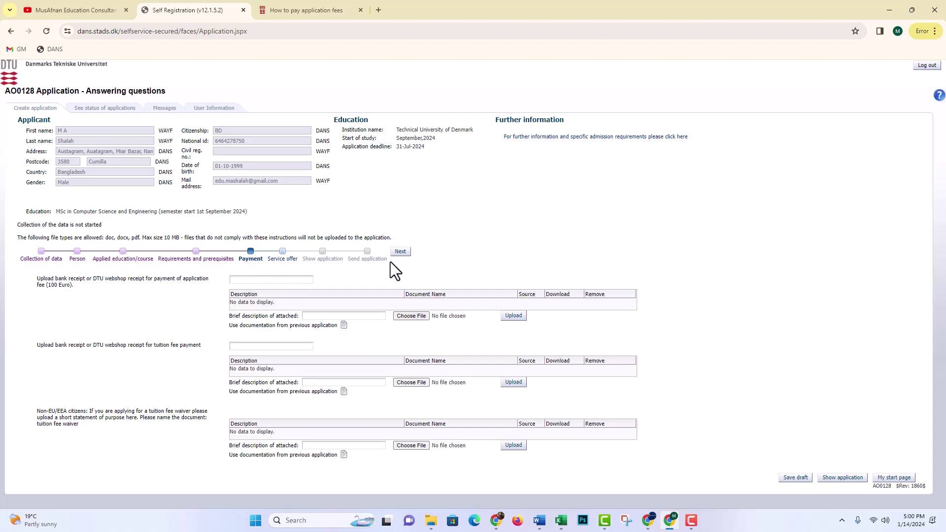
pyautogui.click(306, 10)
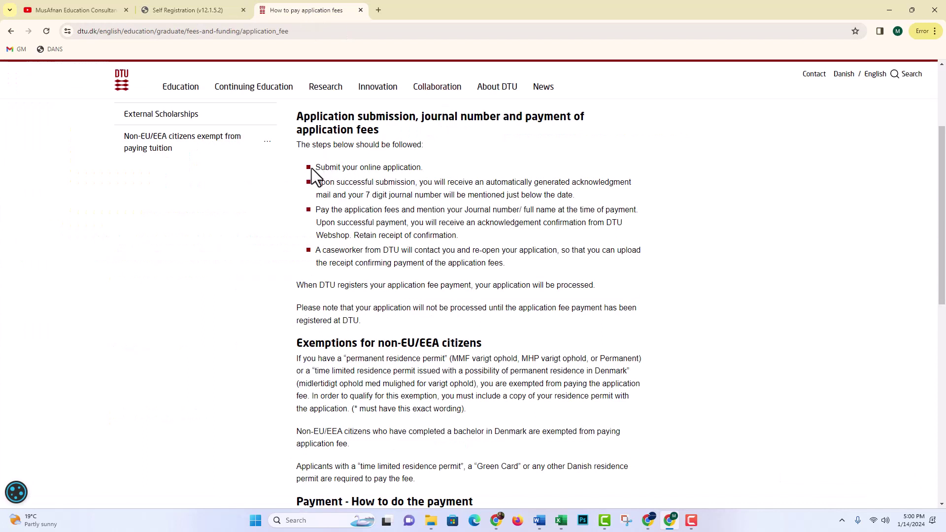
pyautogui.moveTo(316, 167); pyautogui.dragTo(452, 170)
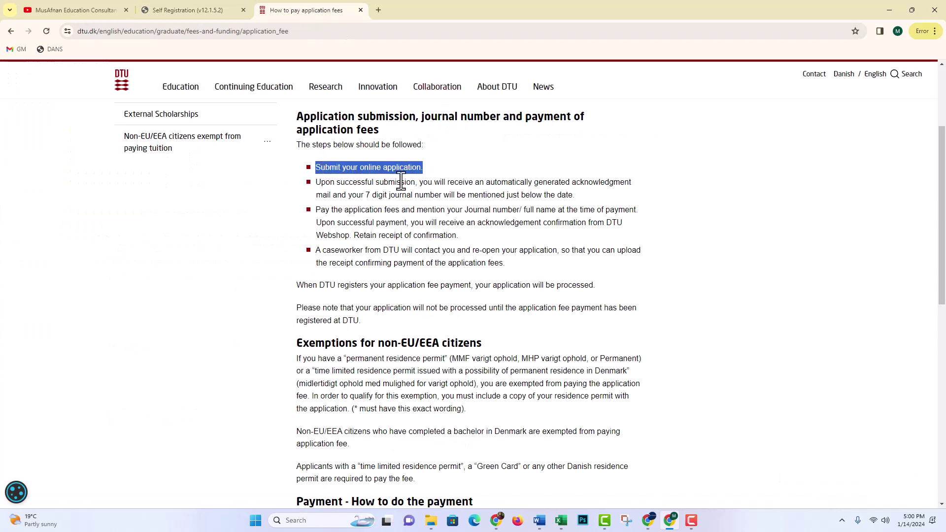
pyautogui.click(317, 185)
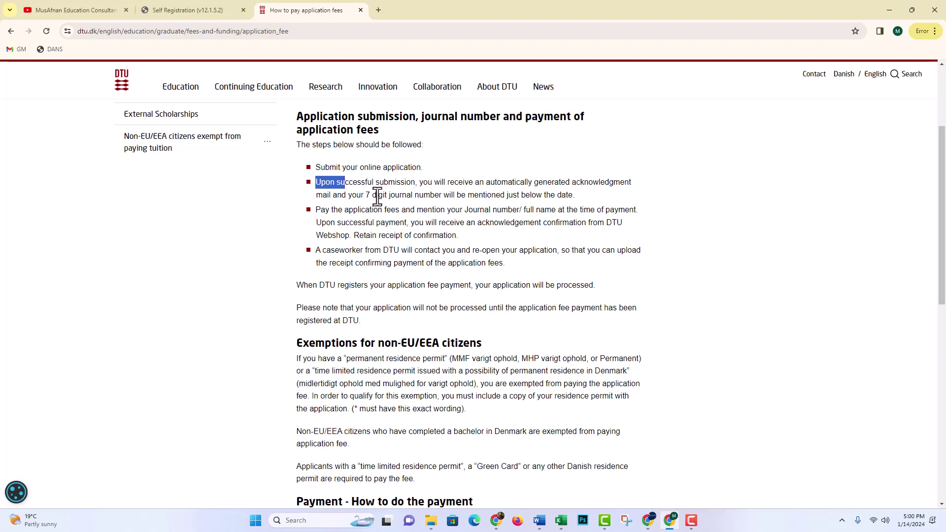
pyautogui.moveTo(367, 196); pyautogui.dragTo(443, 198)
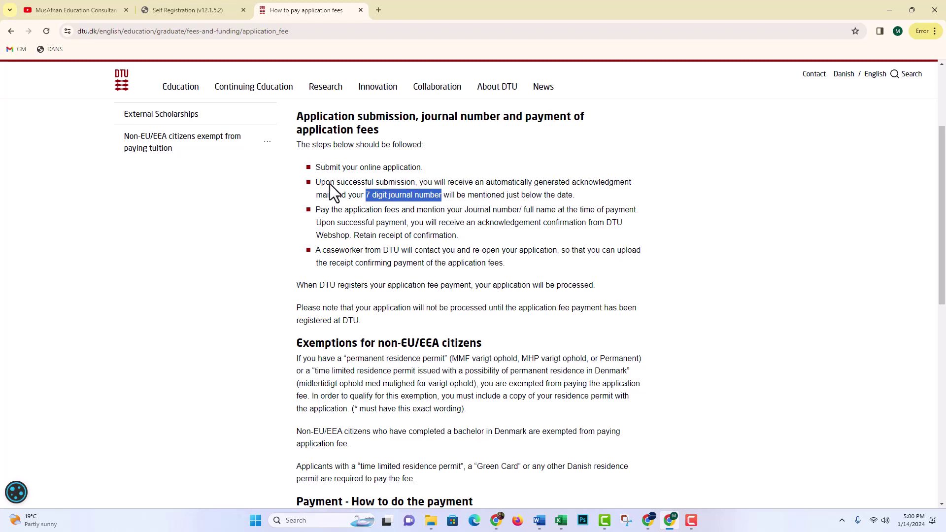
# Return to the application form and answer Yes to the Service offer declaration that all provided information is complete and true
pyautogui.click(182, 12)
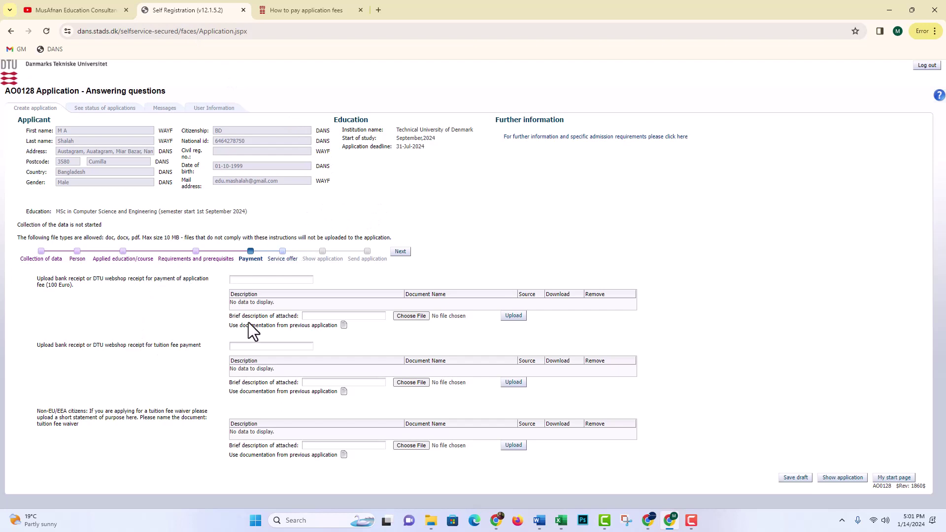
pyautogui.click(284, 258)
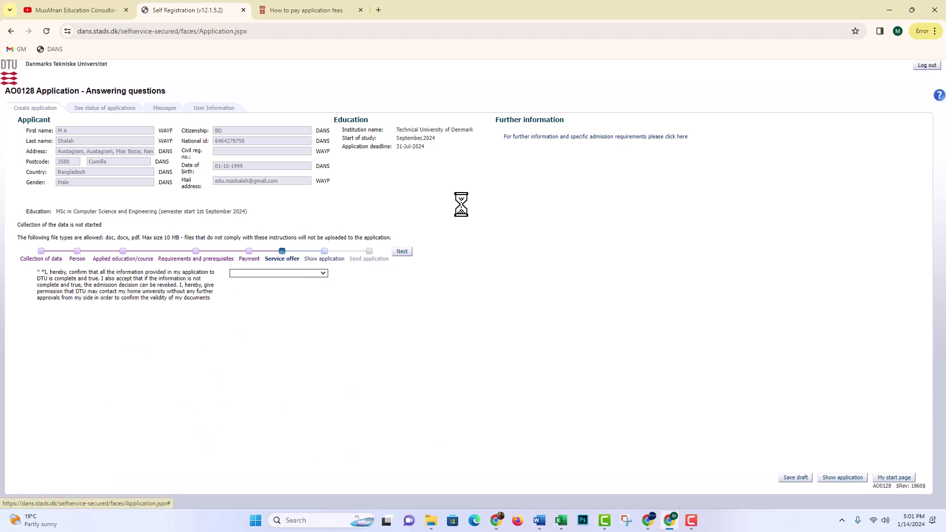
pyautogui.click(277, 274)
pyautogui.click(247, 290)
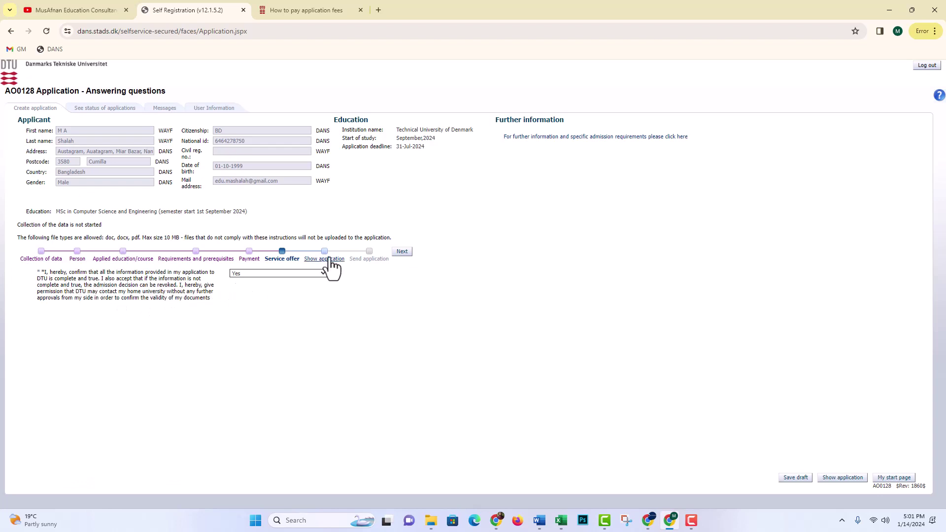
# Show the full application and review the personal details, academic degrees, uploaded documents, English skills, payment and declaration sections
pyautogui.click(374, 257)
pyautogui.scroll(-1, 370, 303)
pyautogui.scroll(-8, 381, 323)
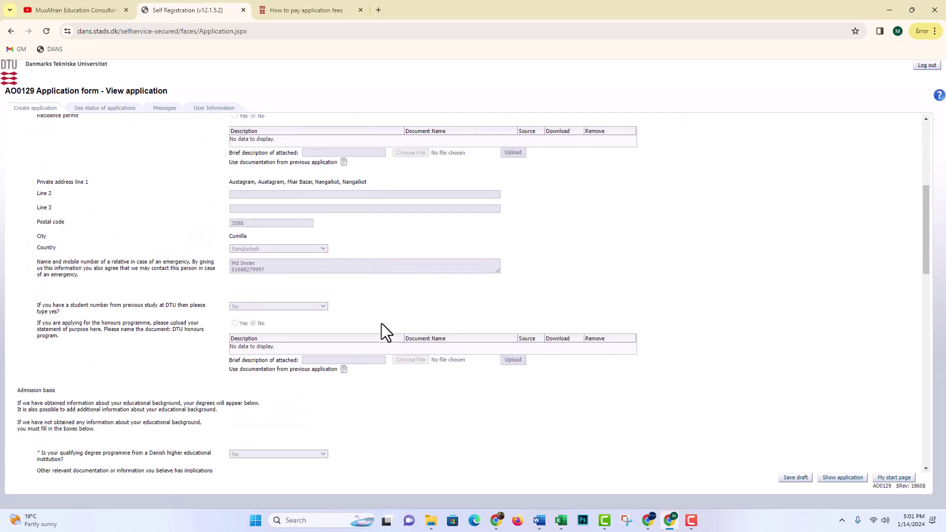
pyautogui.scroll(-1, 382, 323)
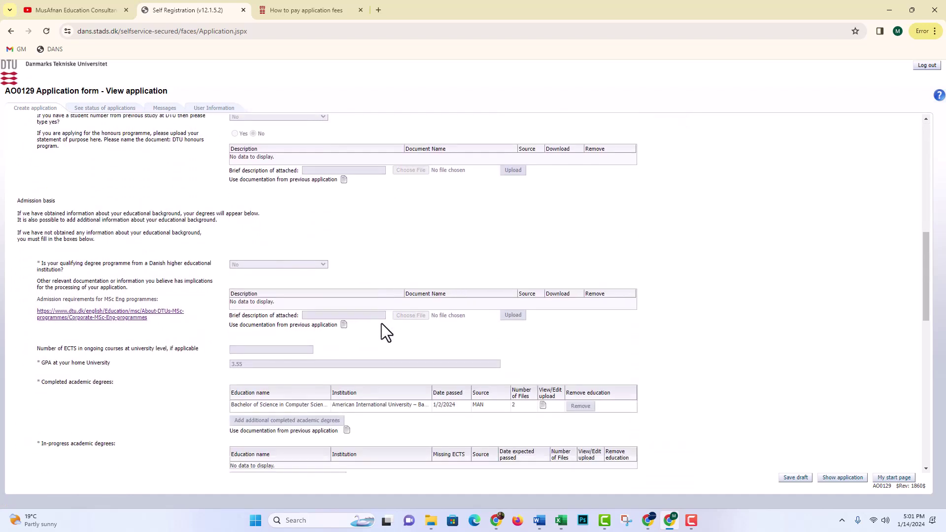
pyautogui.scroll(-3, 382, 331)
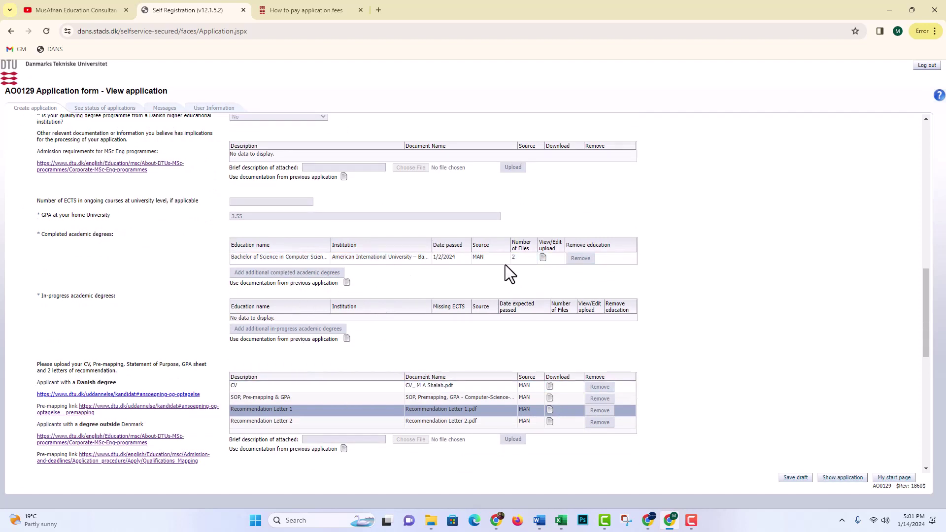
pyautogui.scroll(-2, 371, 355)
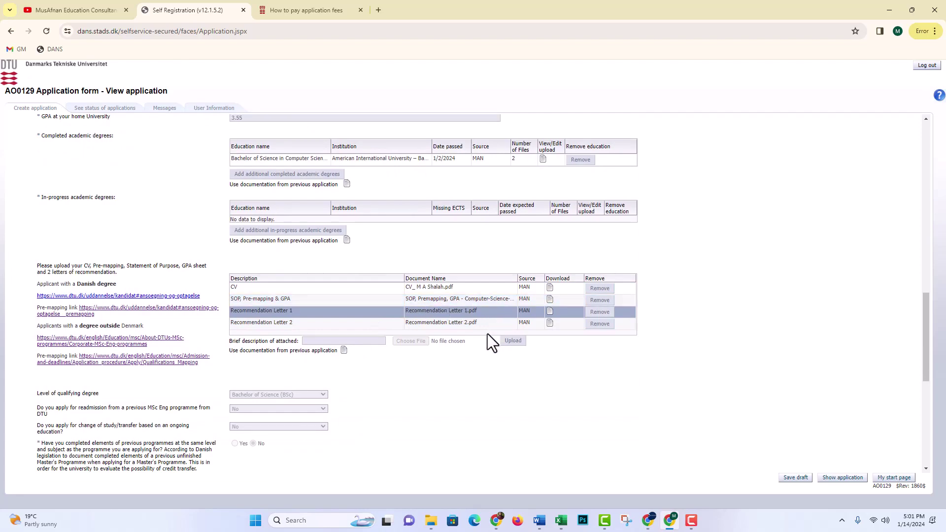
pyautogui.scroll(-4, 445, 367)
pyautogui.scroll(-3, 448, 306)
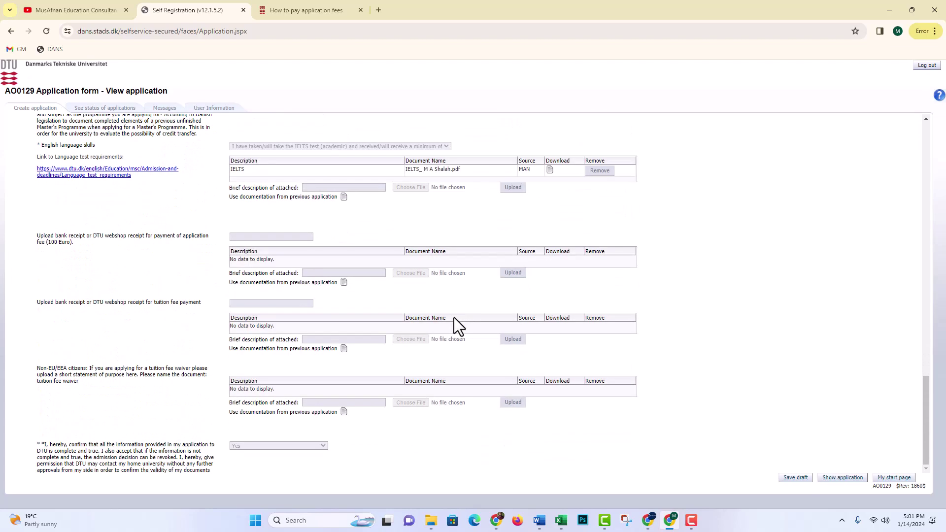
pyautogui.scroll(12, 454, 318)
pyautogui.scroll(6, 454, 318)
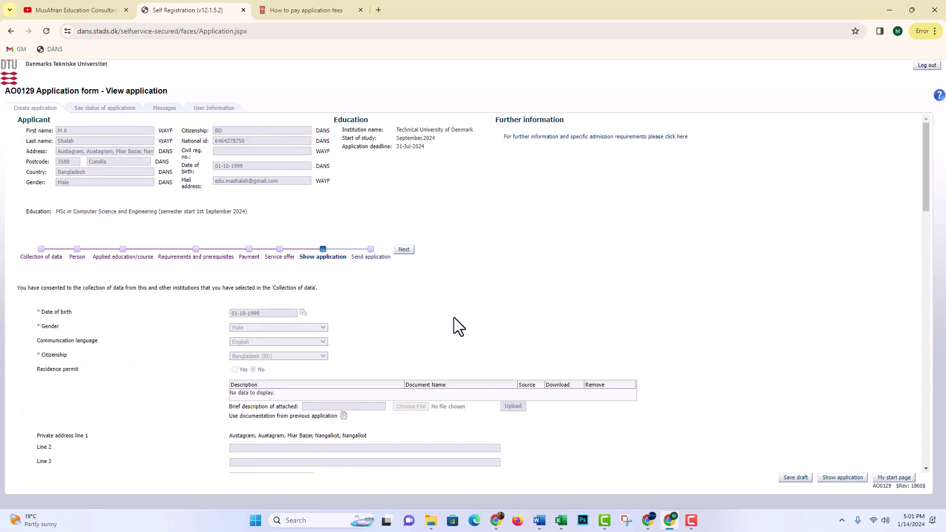
# Submit the application for the MSc in Computer Science and Engineering and close the confirmation
pyautogui.click(371, 253)
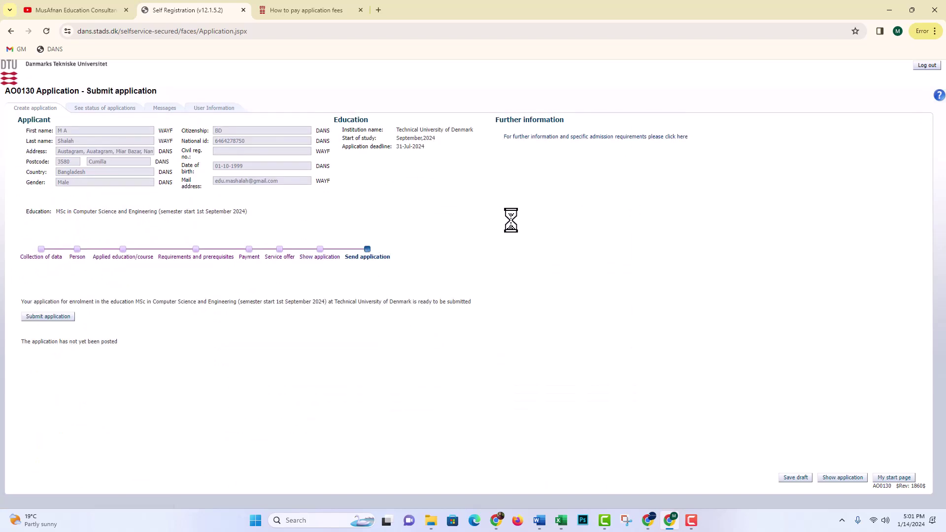
pyautogui.click(35, 318)
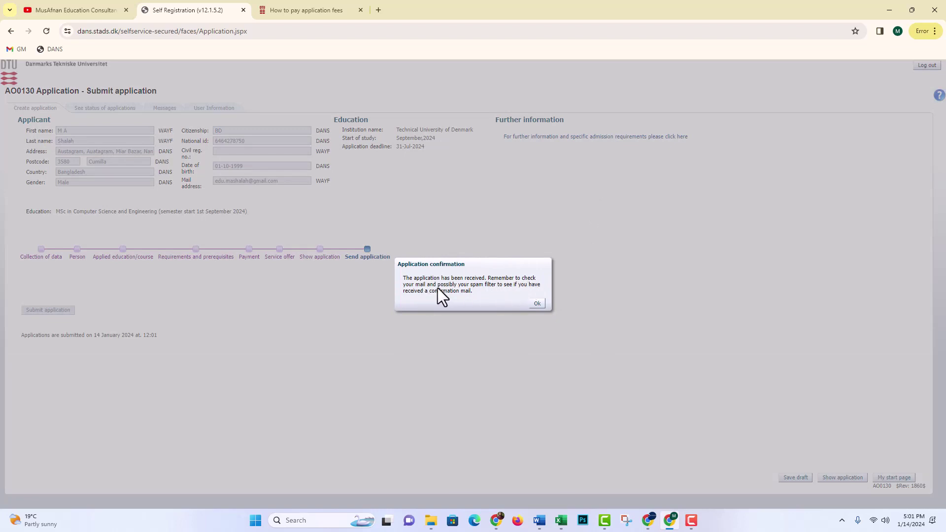
pyautogui.click(537, 304)
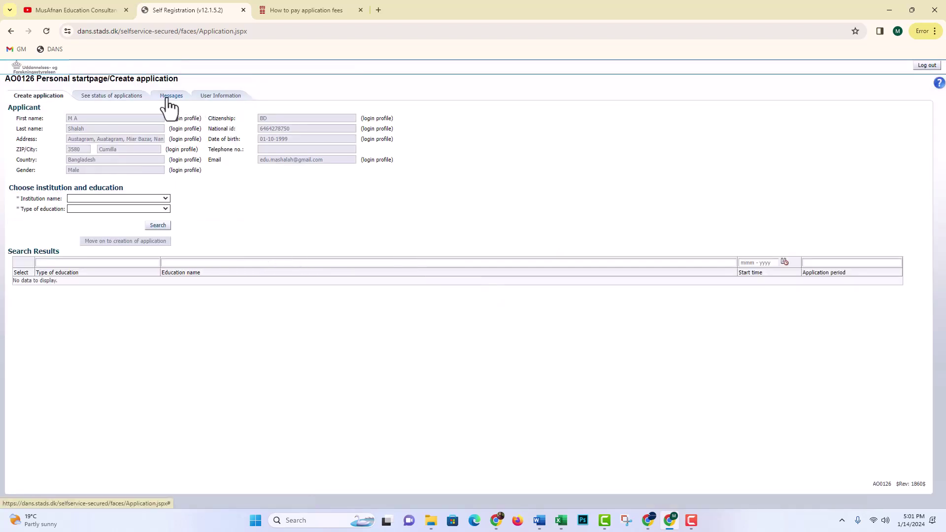
# Download and open the acknowledgement PDF from the portal's messages and highlight the journal number in the letter
pyautogui.click(169, 96)
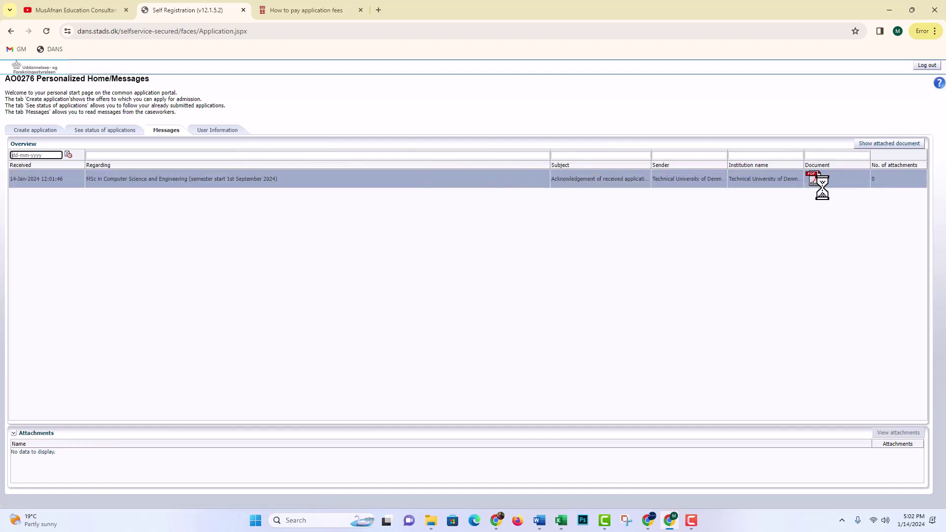
pyautogui.click(815, 183)
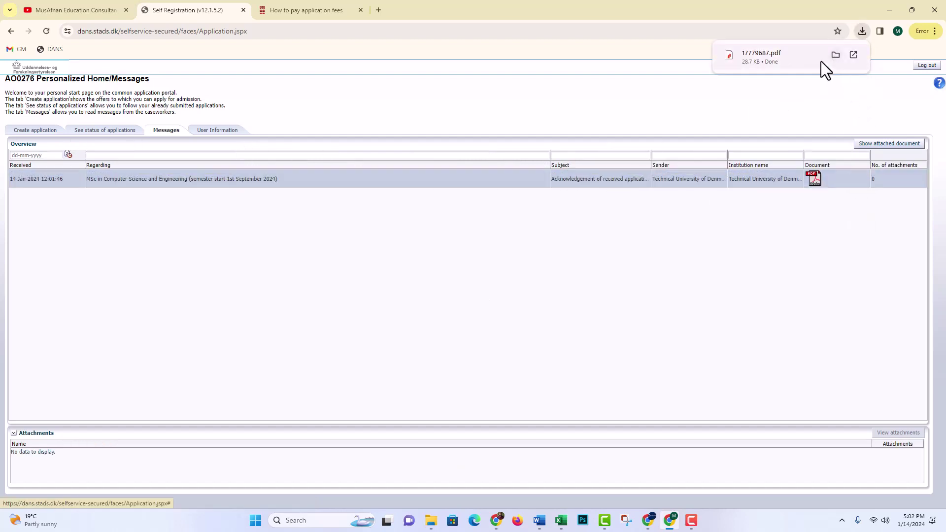
pyautogui.click(772, 54)
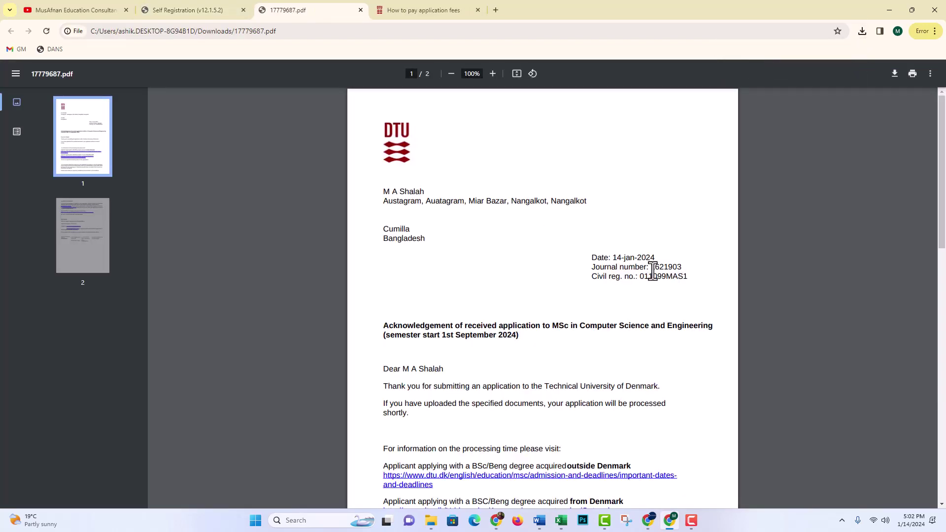
pyautogui.moveTo(650, 269); pyautogui.dragTo(680, 266)
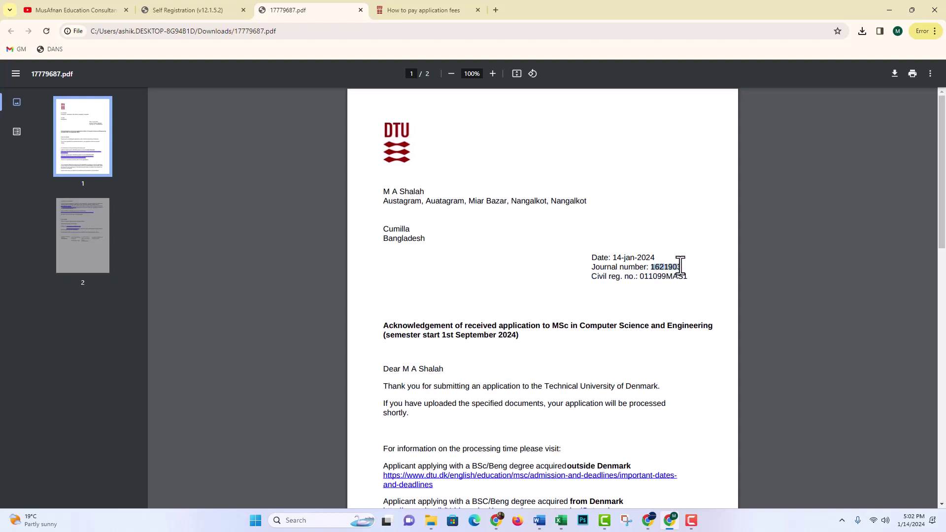